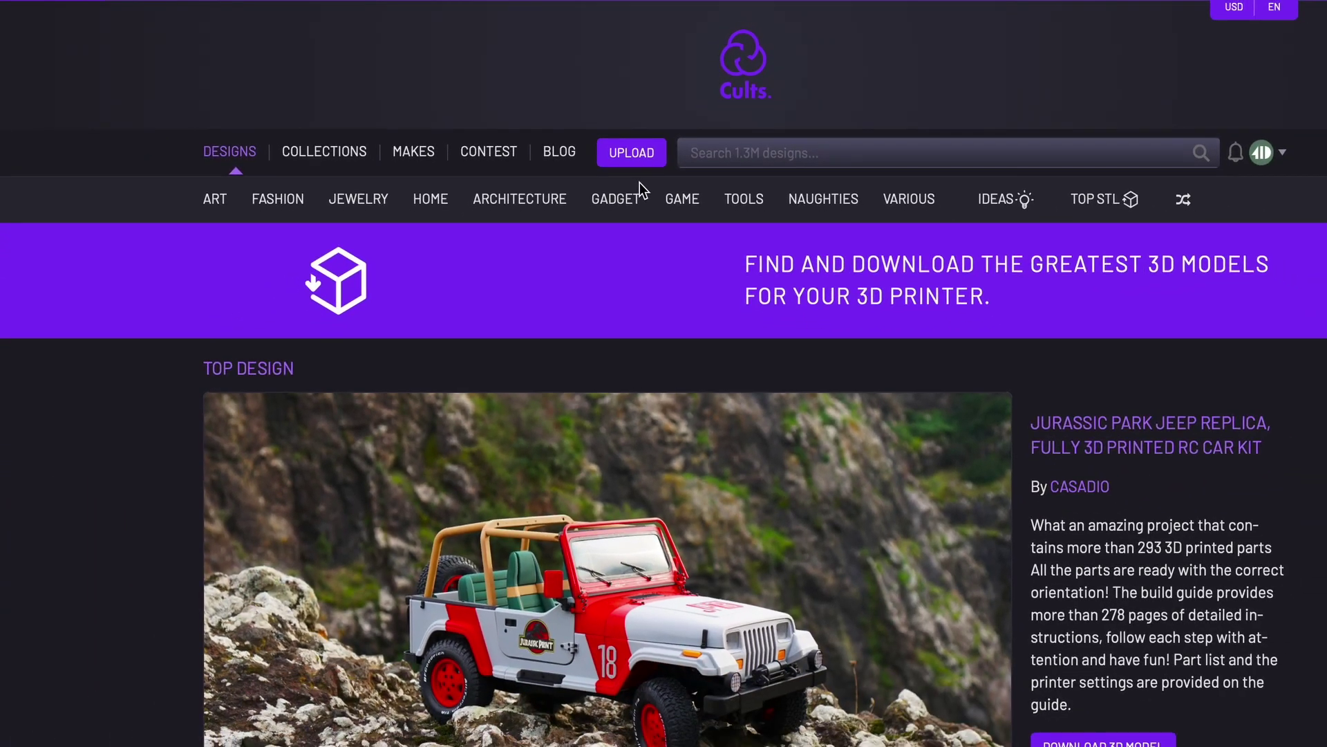
Start a new 3D model listing with Picture.png uploaded as its photo.
click(632, 156)
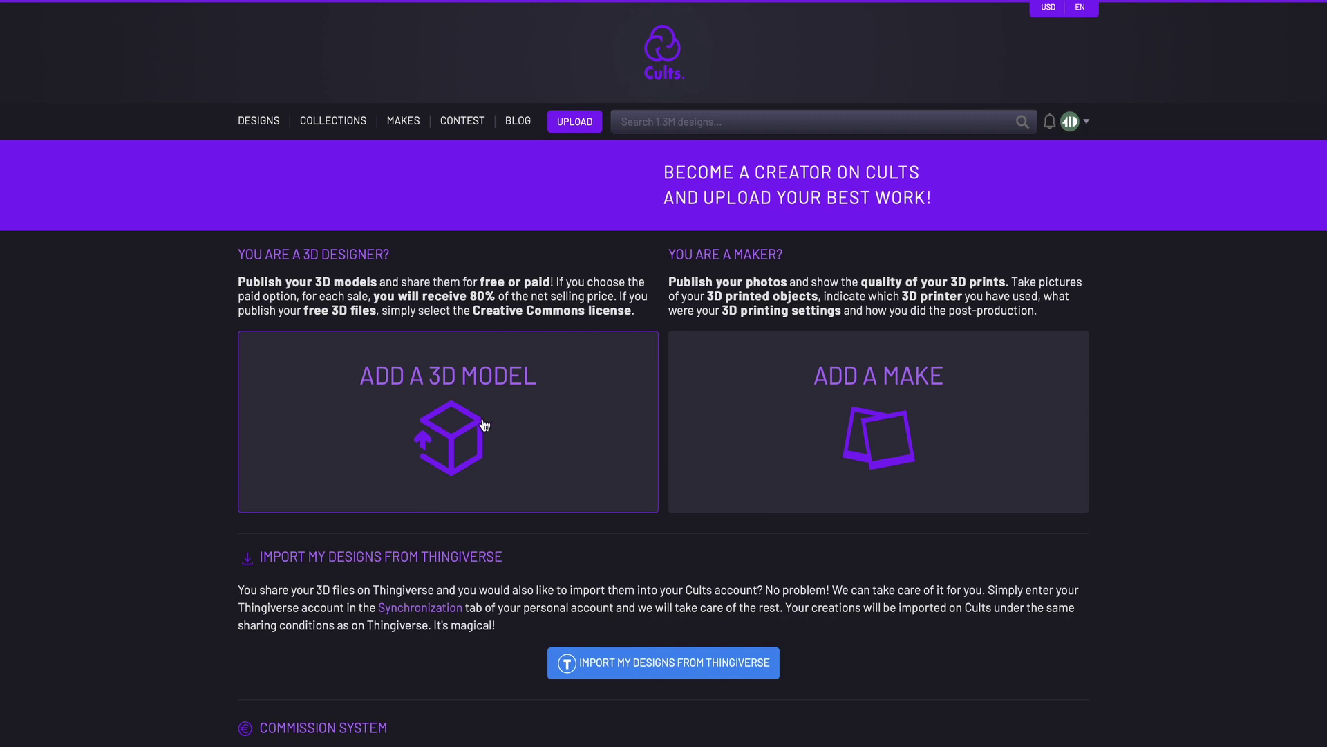
click(433, 422)
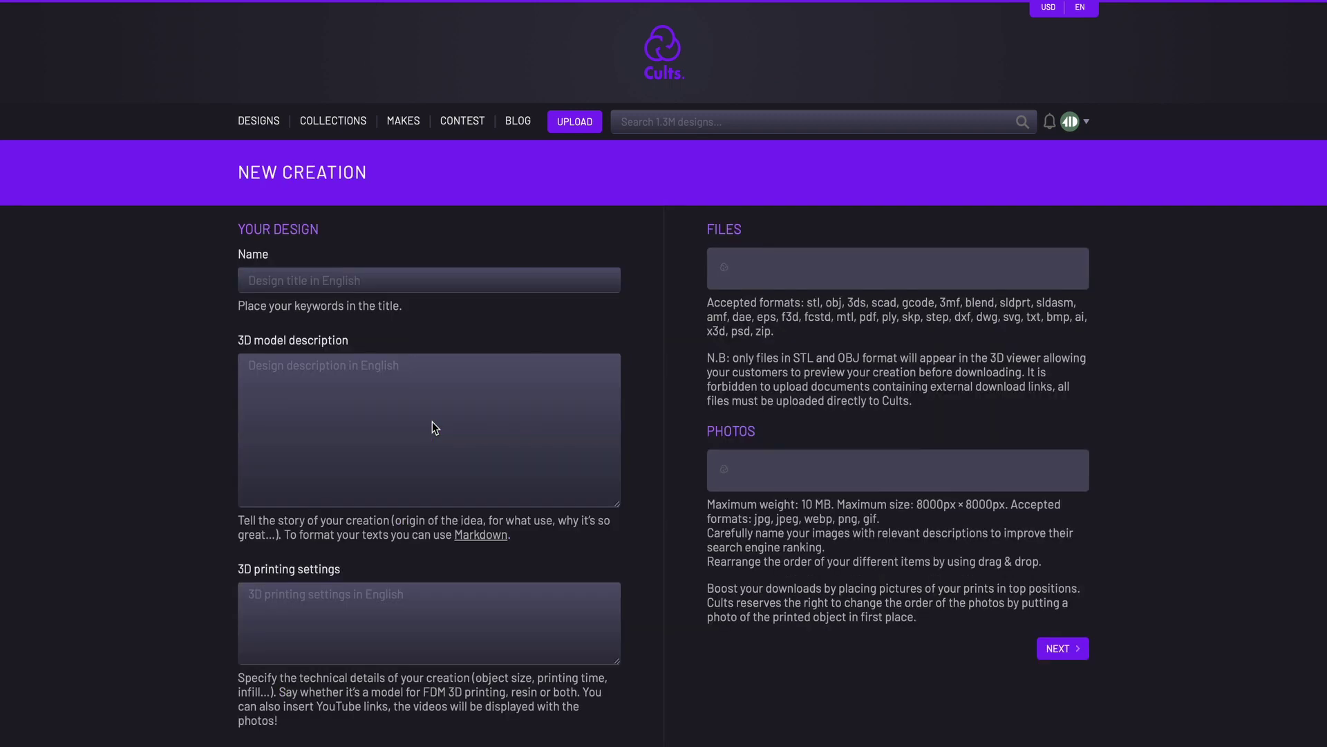
click(842, 468)
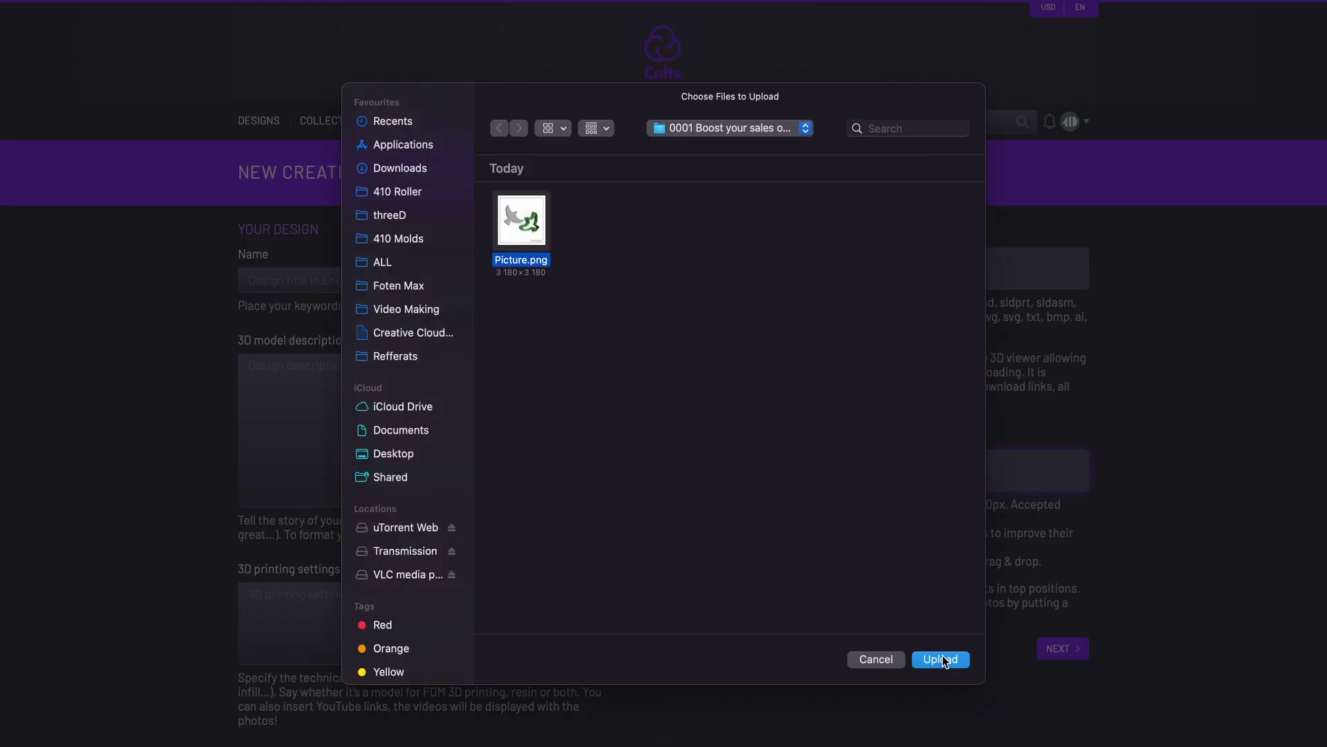
click(941, 660)
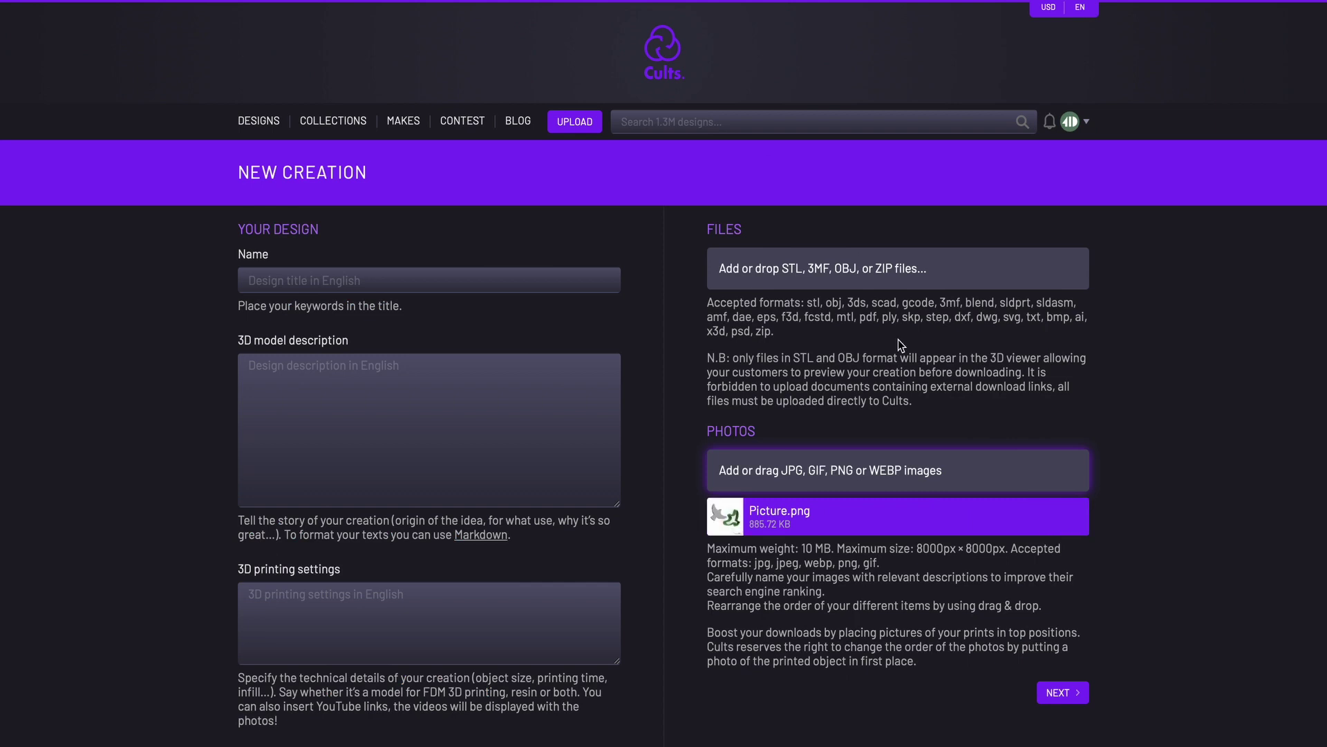
Attach the '0101 bird 5 (simple) 40mm.stl' model file to the listing.
click(832, 271)
click(893, 127)
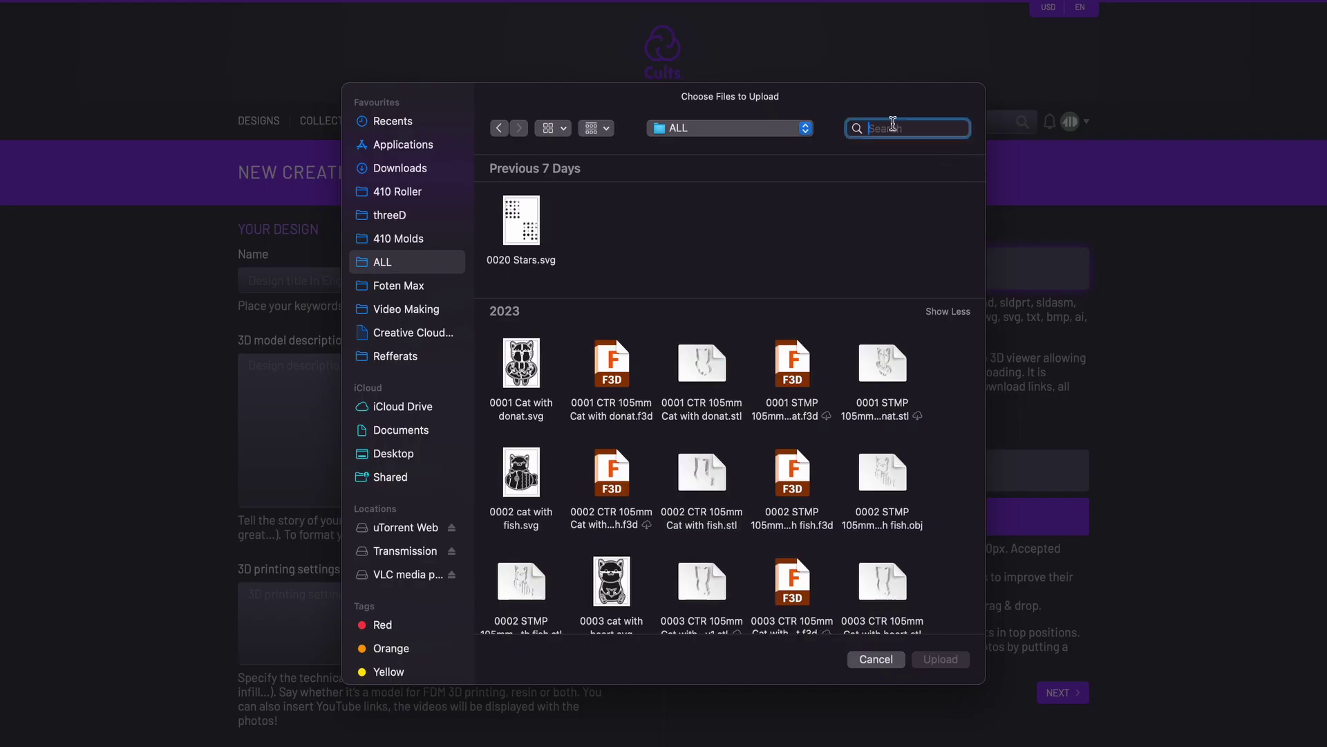
text(0101)
click(615, 257)
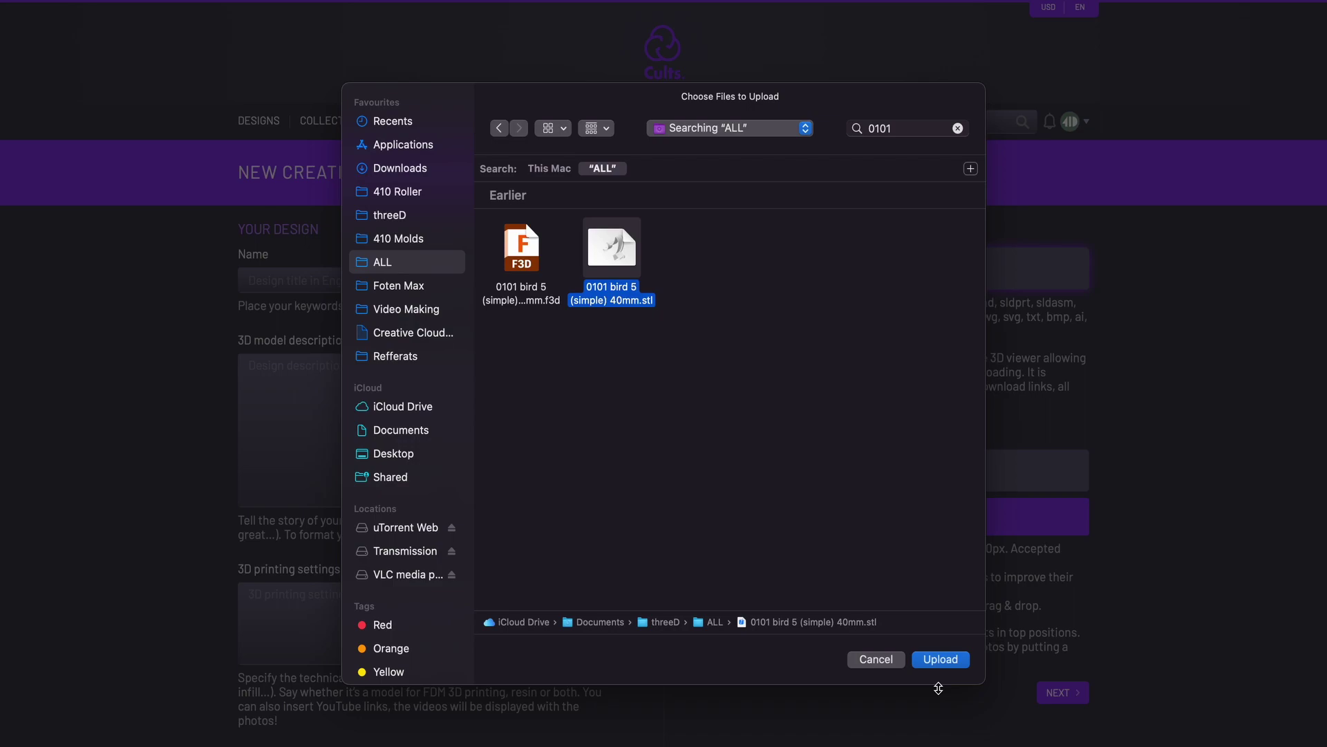
click(941, 659)
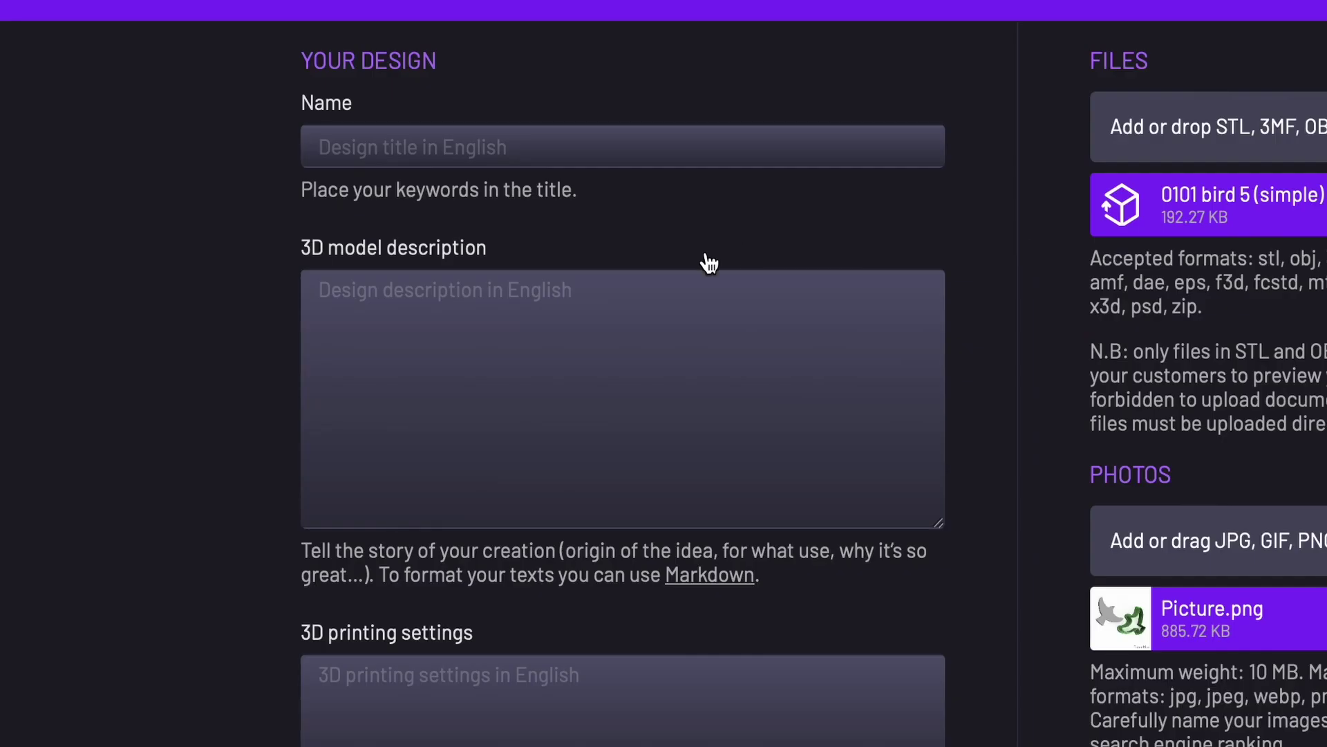
click(415, 416)
text(Size 40mm)
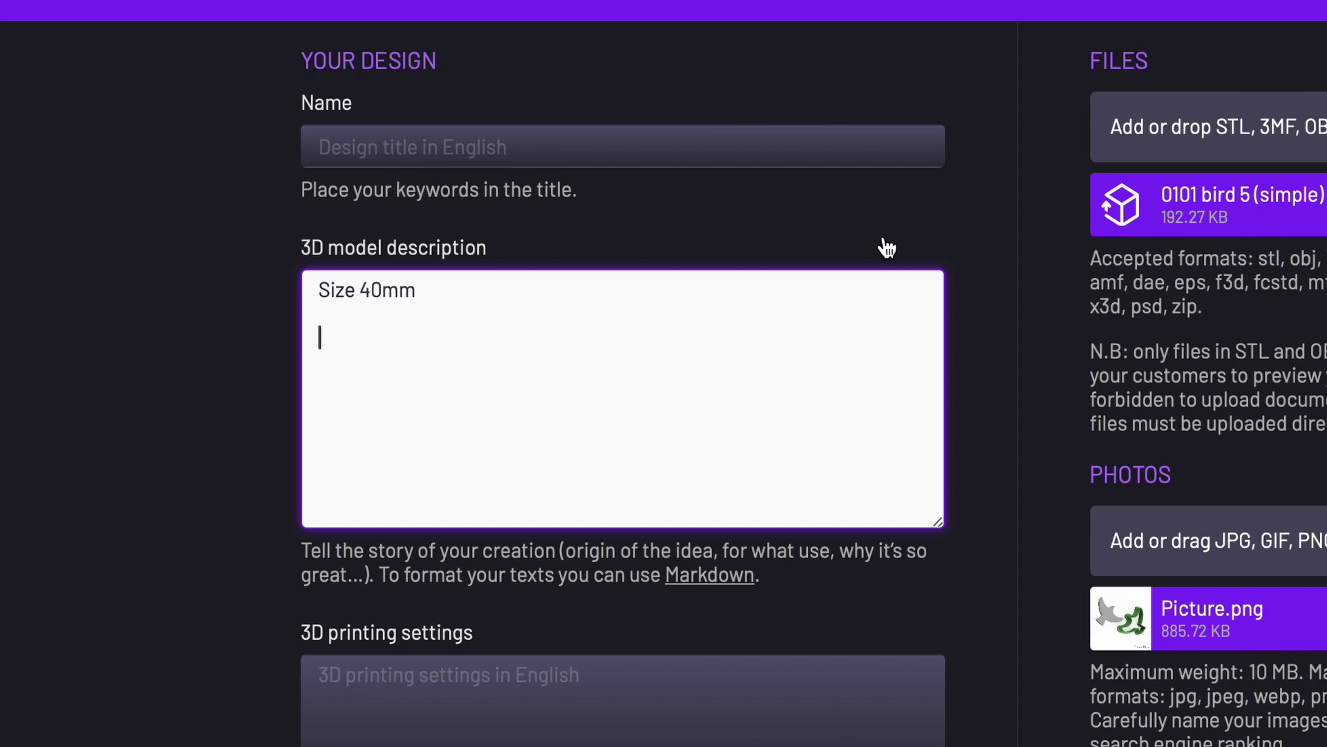
Enter 'Size 40mm' as the description and move on to the design name.
click(586, 147)
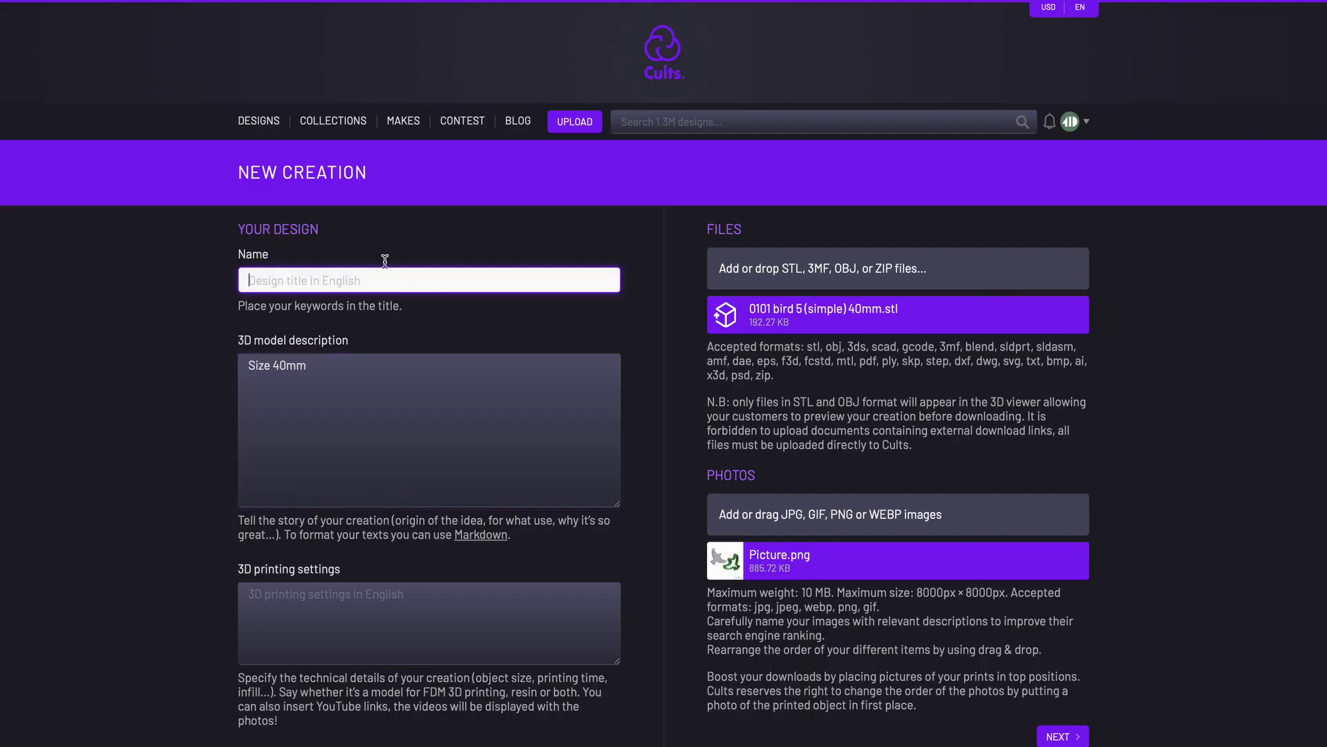
Search Cults3D for 'cookie cutter' designs in a new browser tab.
key(super+t)
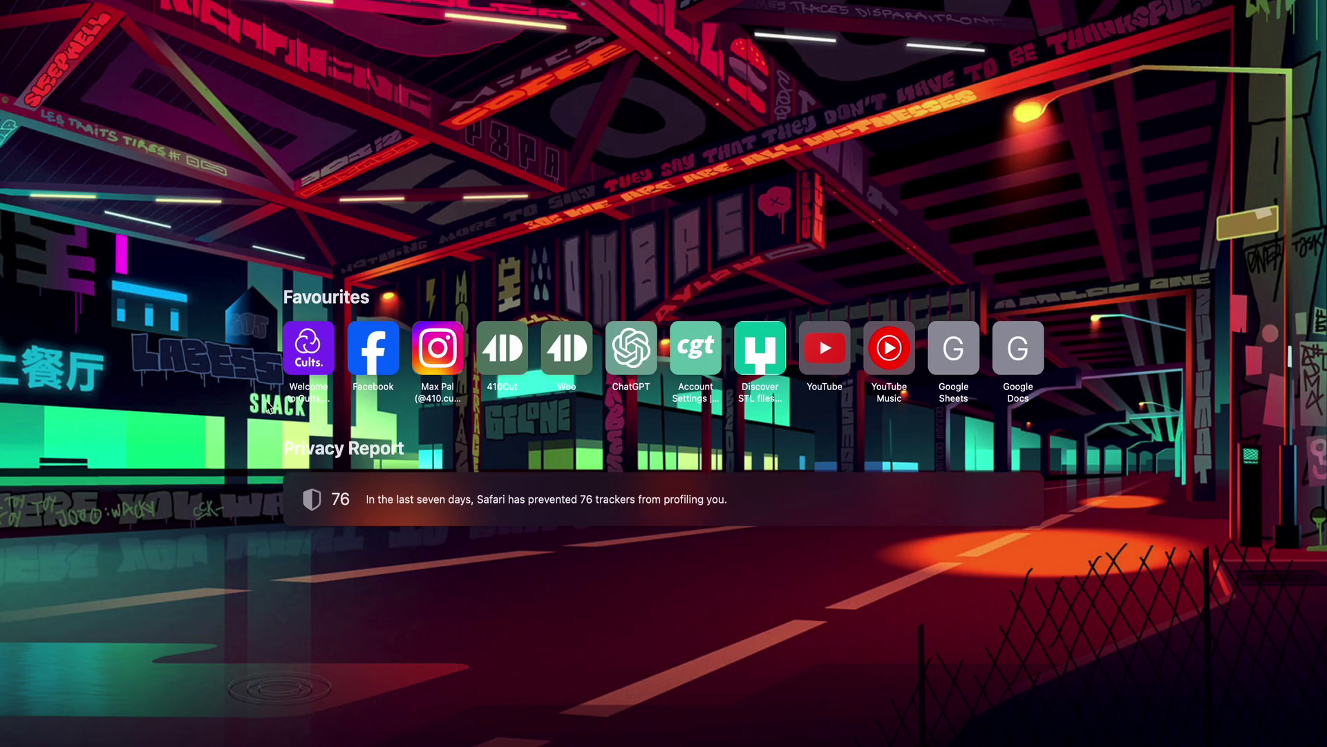
click(309, 348)
click(819, 121)
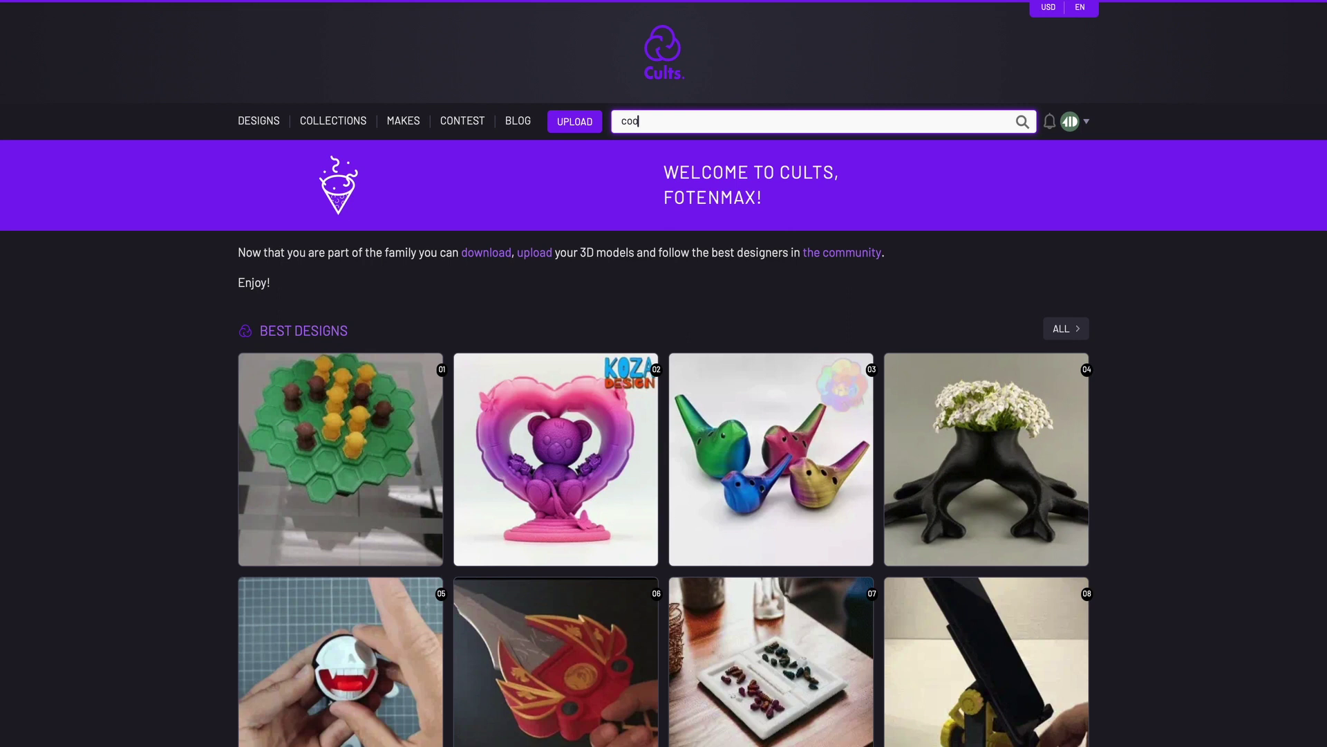
text(cookie cutter)
key(Return)
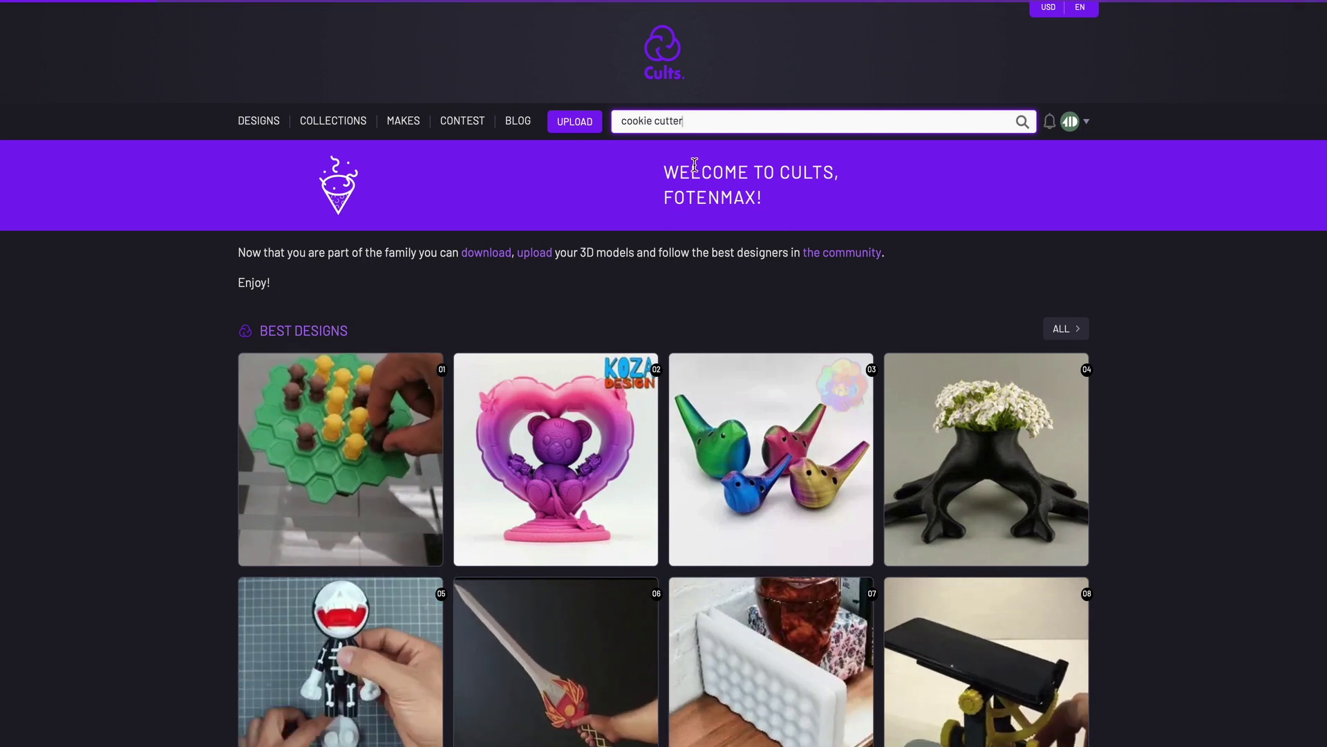
scroll(658, 359, down, 5)
scroll(658, 359, down, 3)
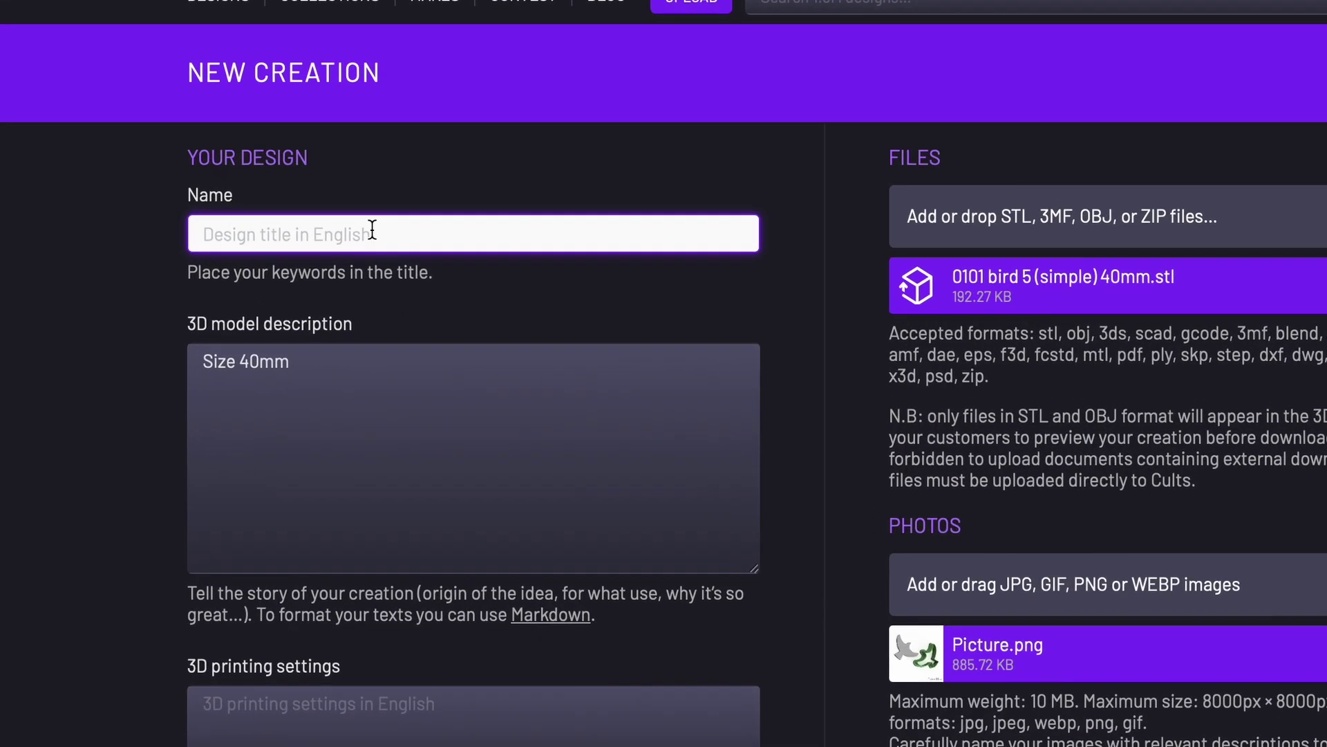
text(Cookie Cutter 0101)
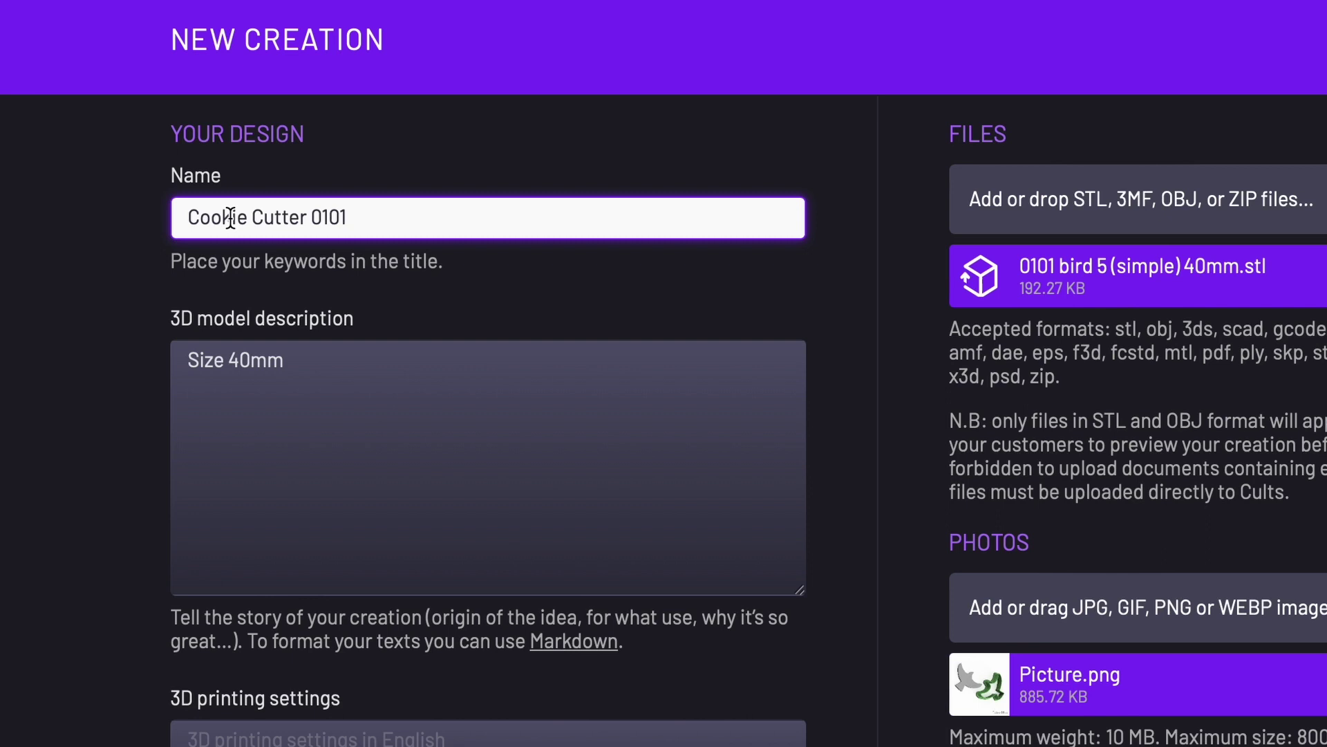
text(Simple )
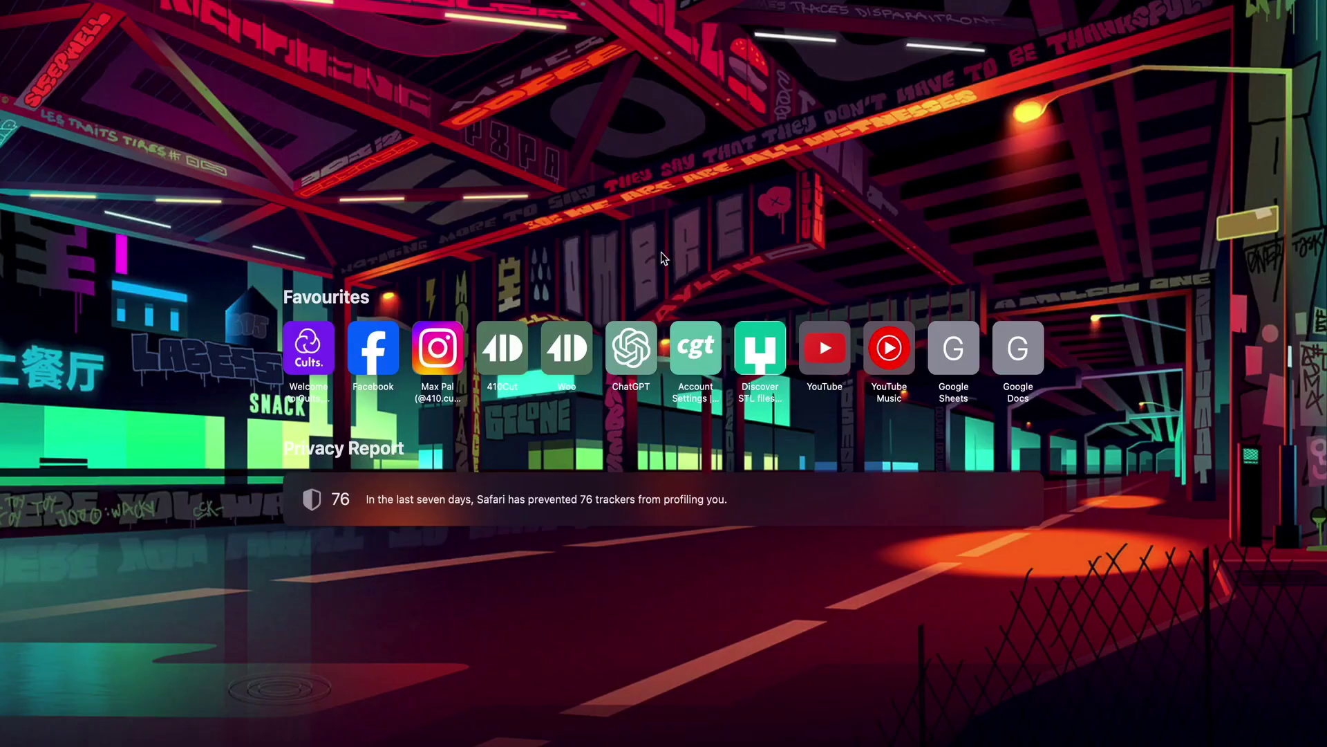
Ask ChatGPT for a short, A2-level English sales description of the cutter file.
click(640, 341)
text(I made di)
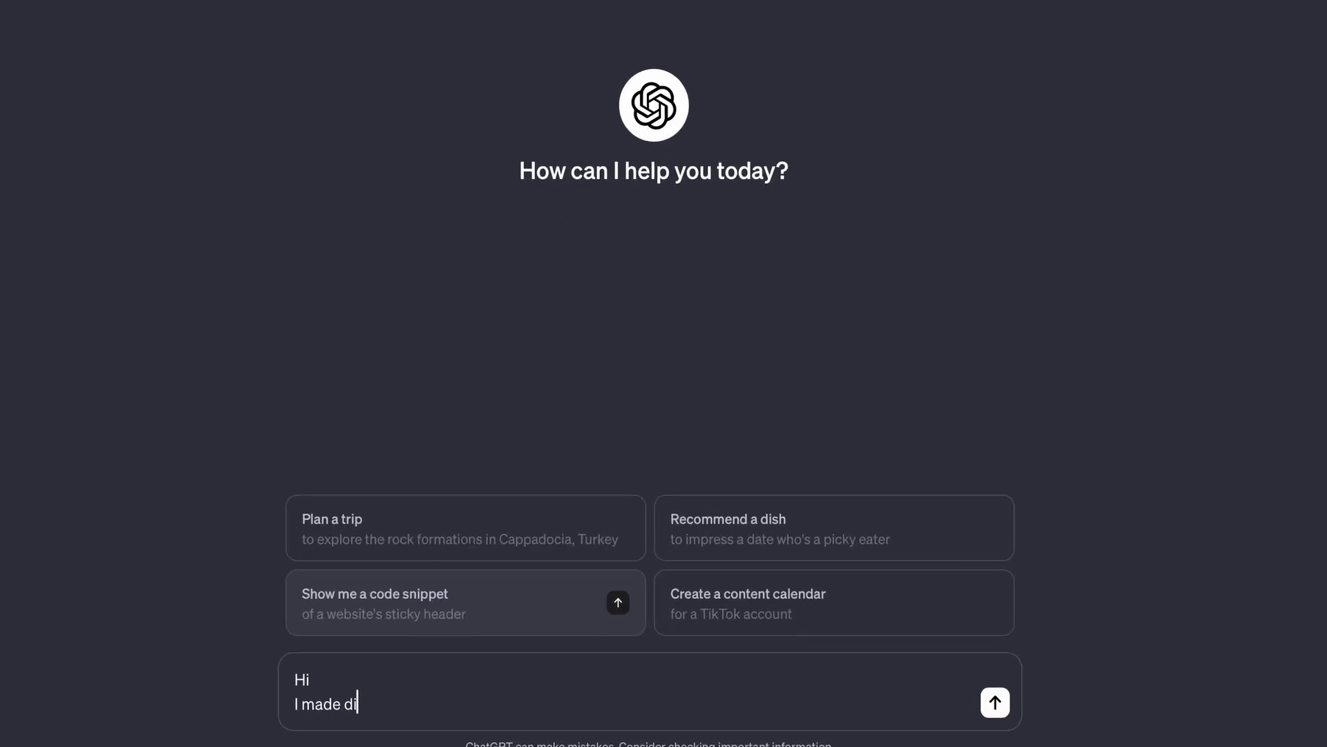
text(gital file of)
text( cutter and )
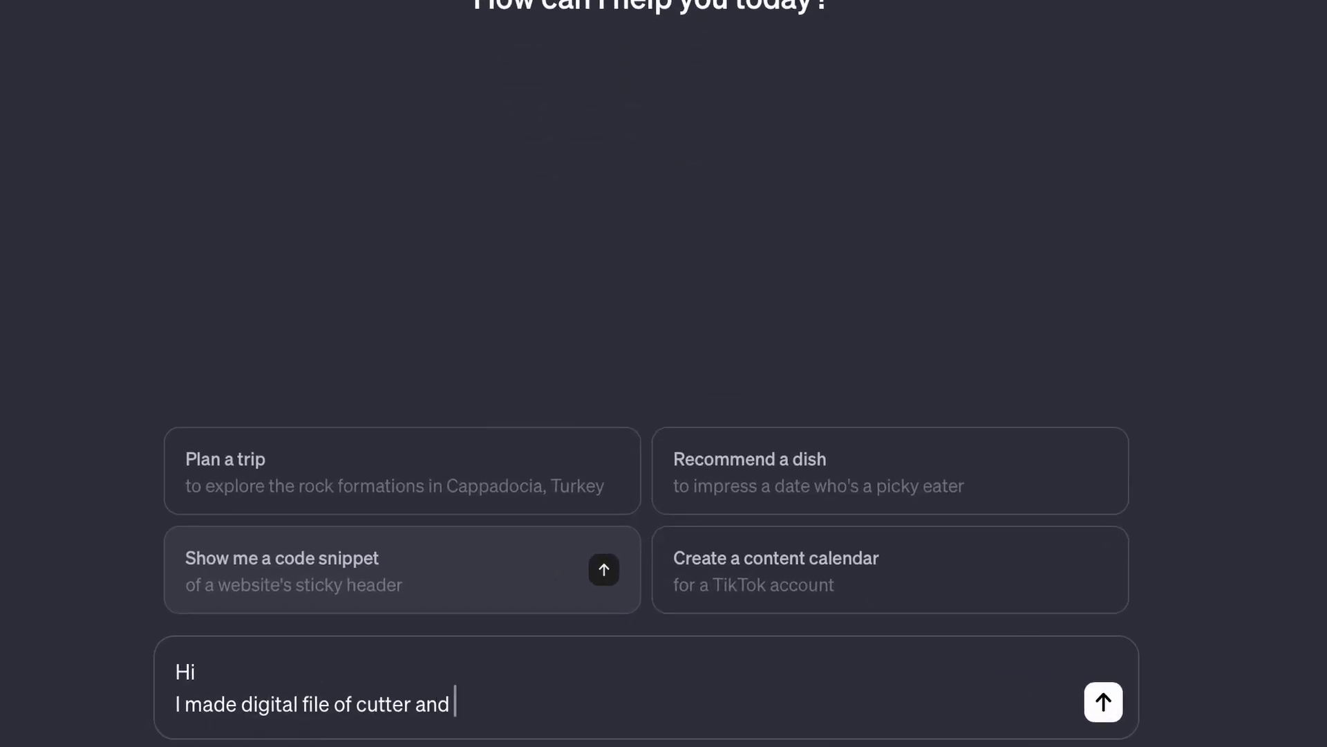
text(wanna sale it. Can u writ)
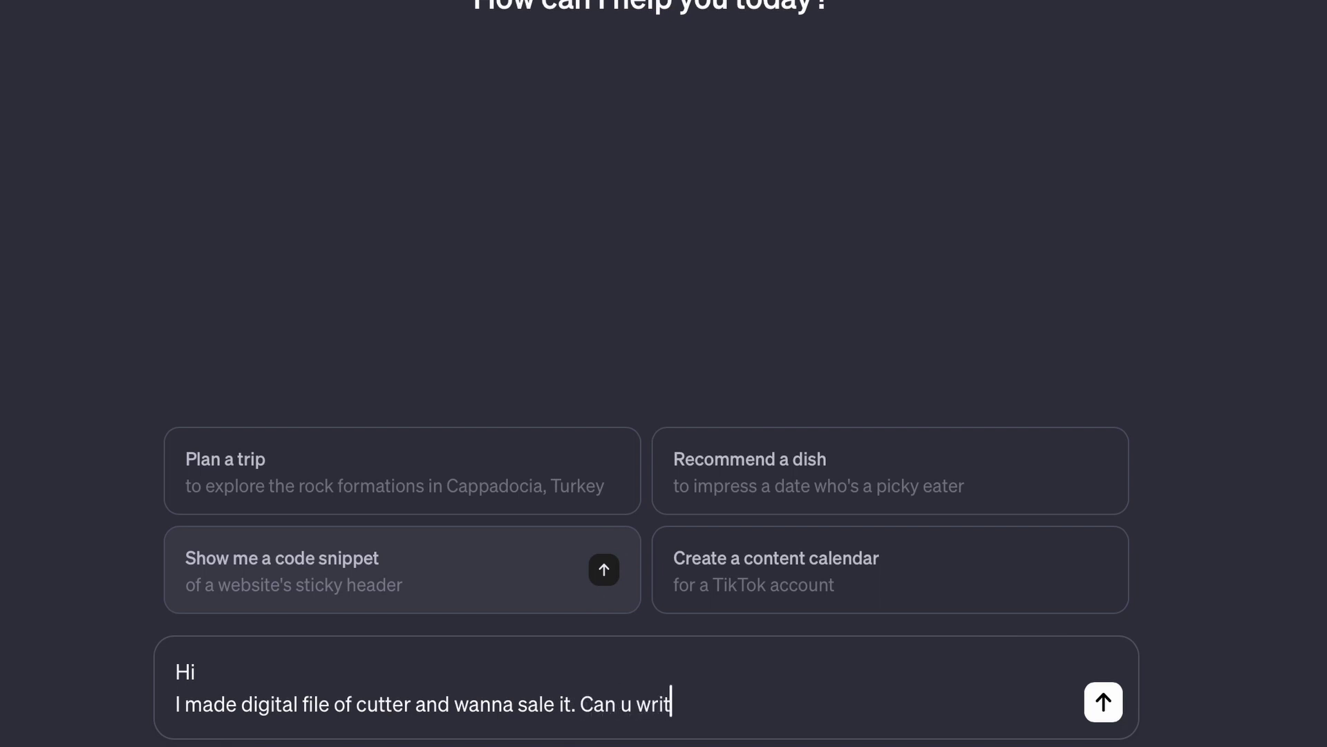
text(e description?)
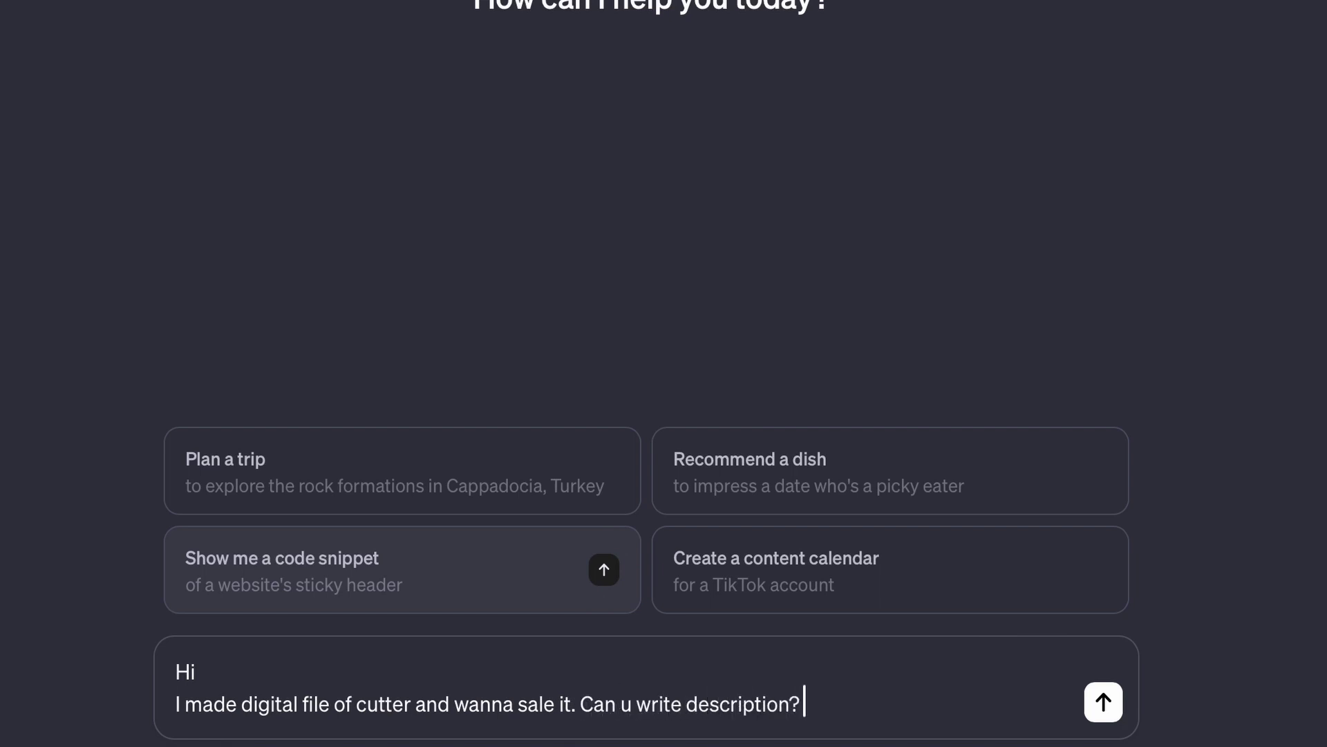
text( it must be briefly and use)
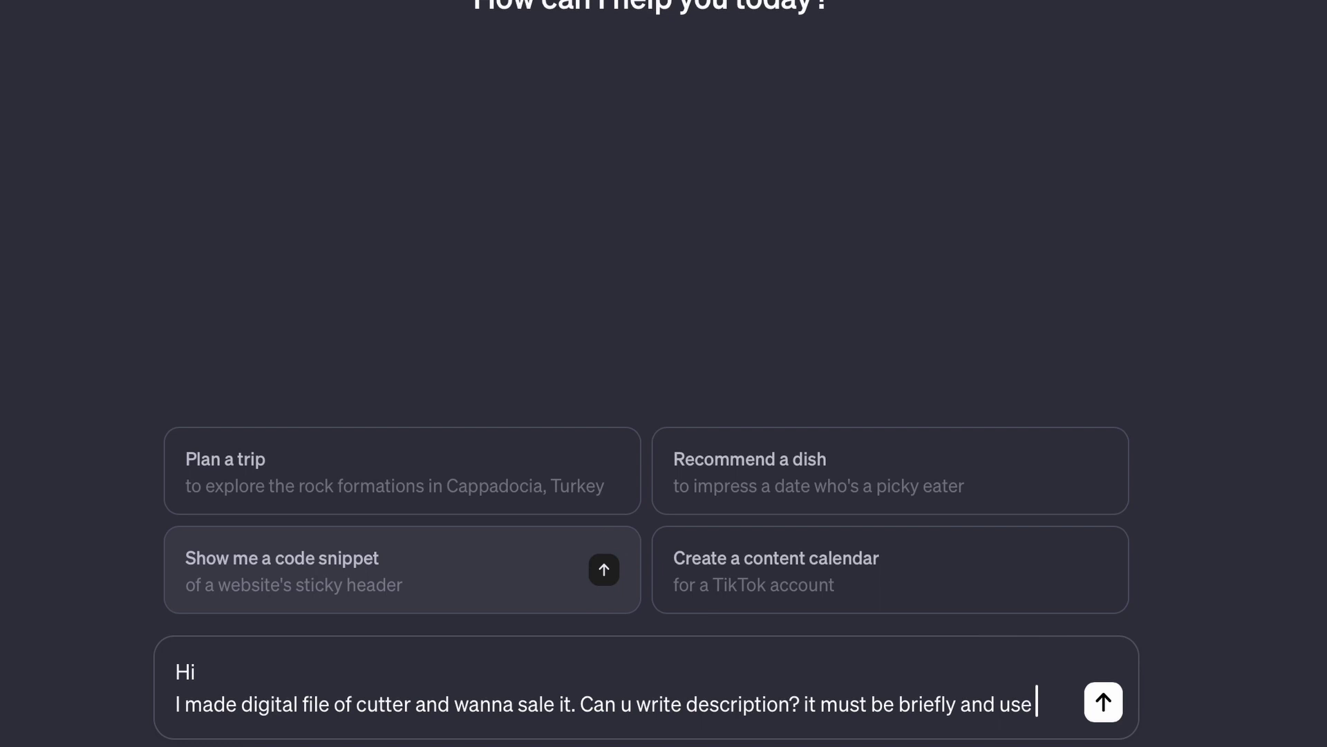
text( english)
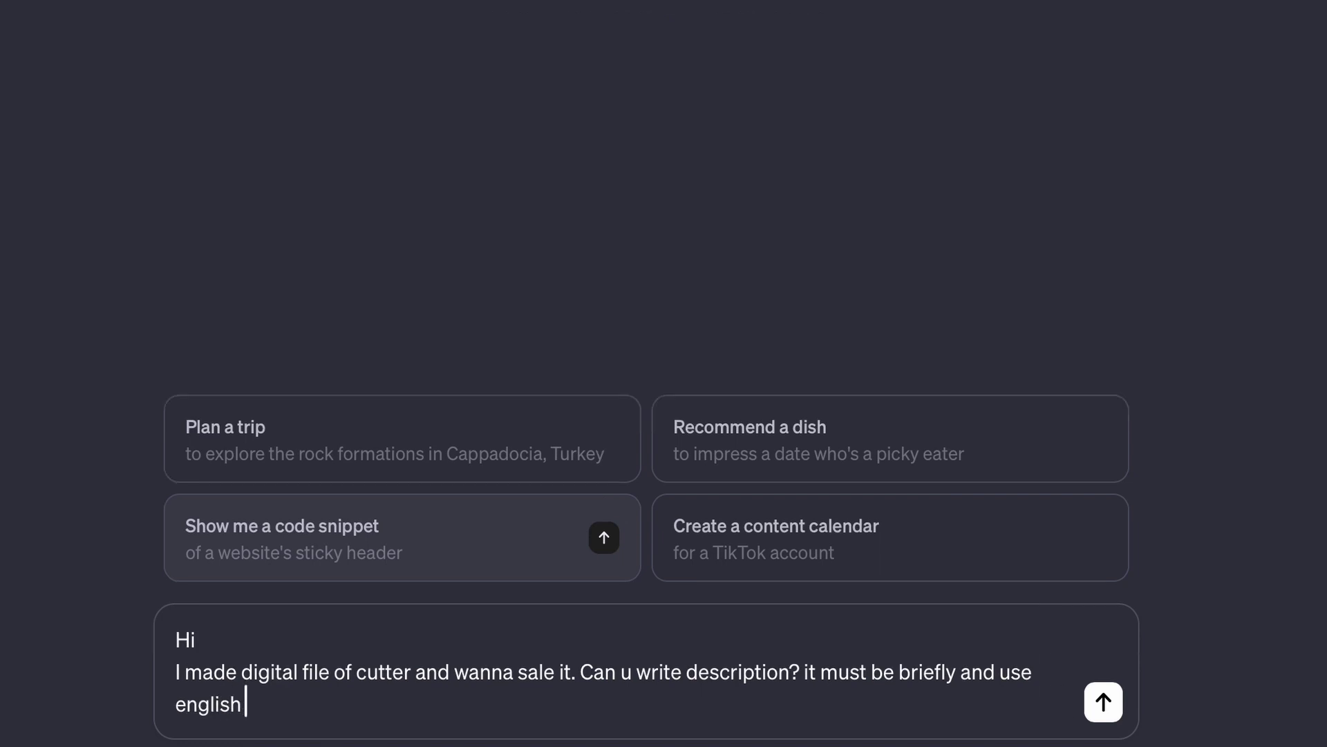
text( level a2)
key(Return)
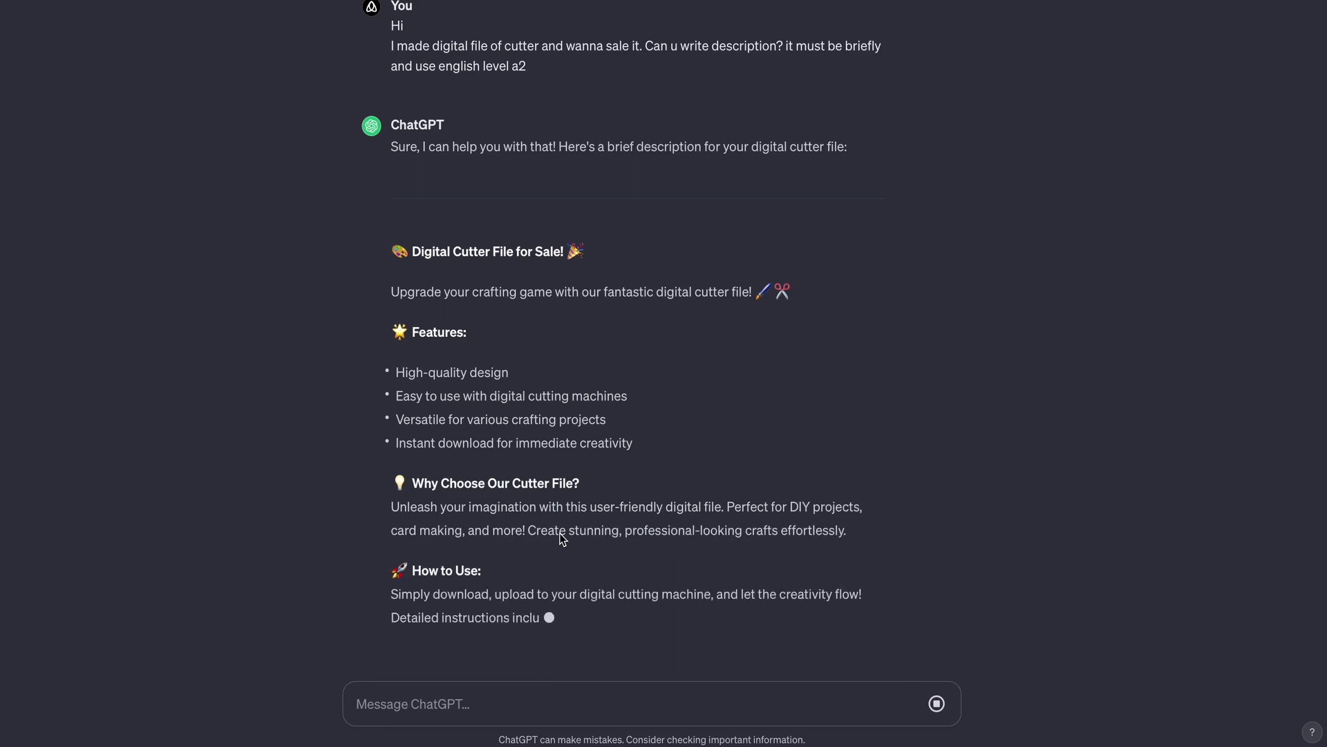
Change the category from Tools to Home, with Kitchen, Cookie cutters and Food & drink subcategories.
drag(410, 188, 500, 261)
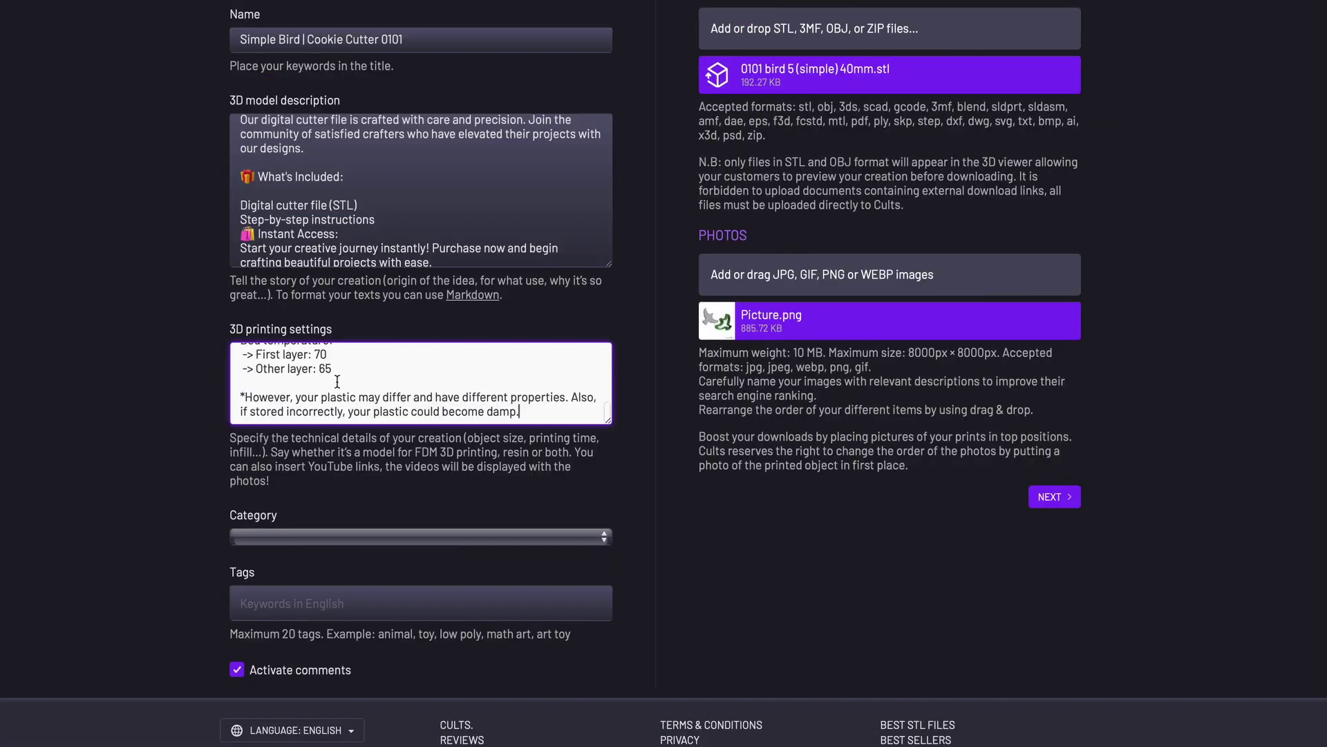
scroll(336, 383, up, 5)
scroll(353, 380, up, 1)
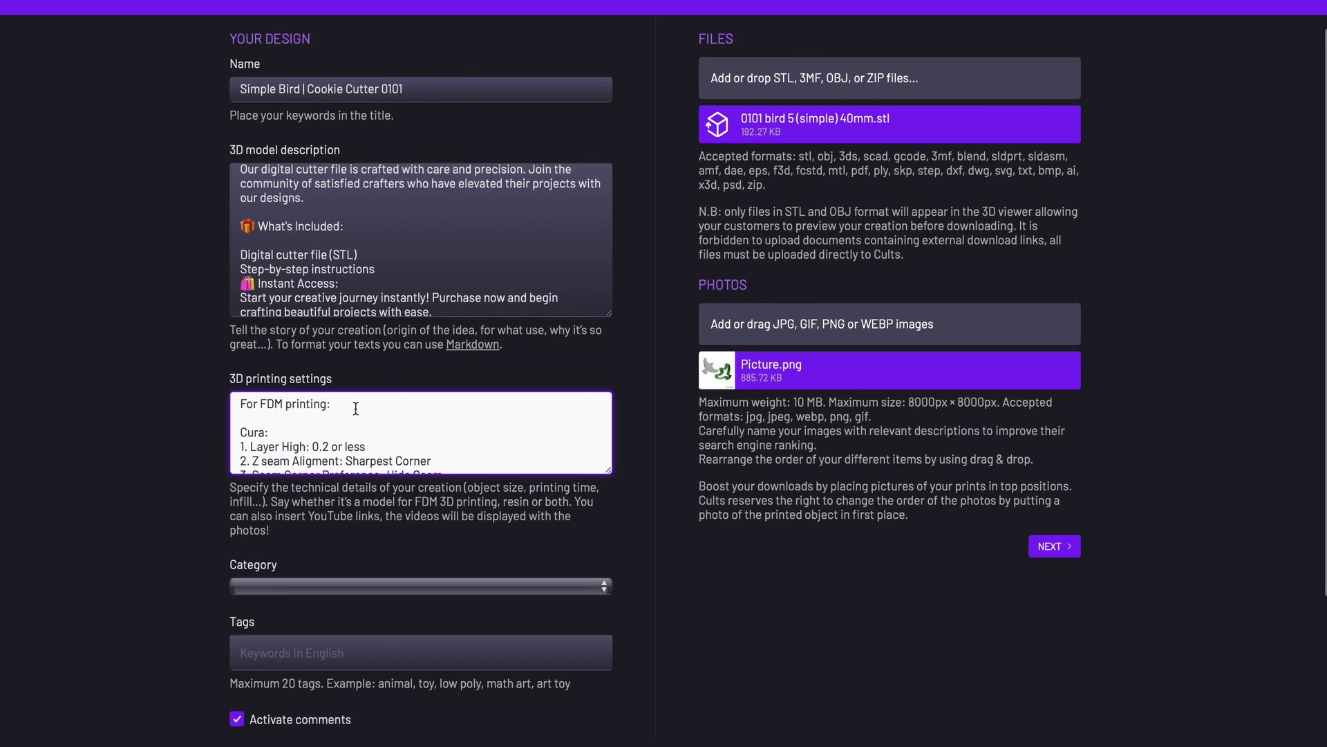
scroll(354, 407, down, 2)
scroll(355, 408, down, 1)
scroll(355, 408, down, 1)
scroll(355, 408, down, 1)
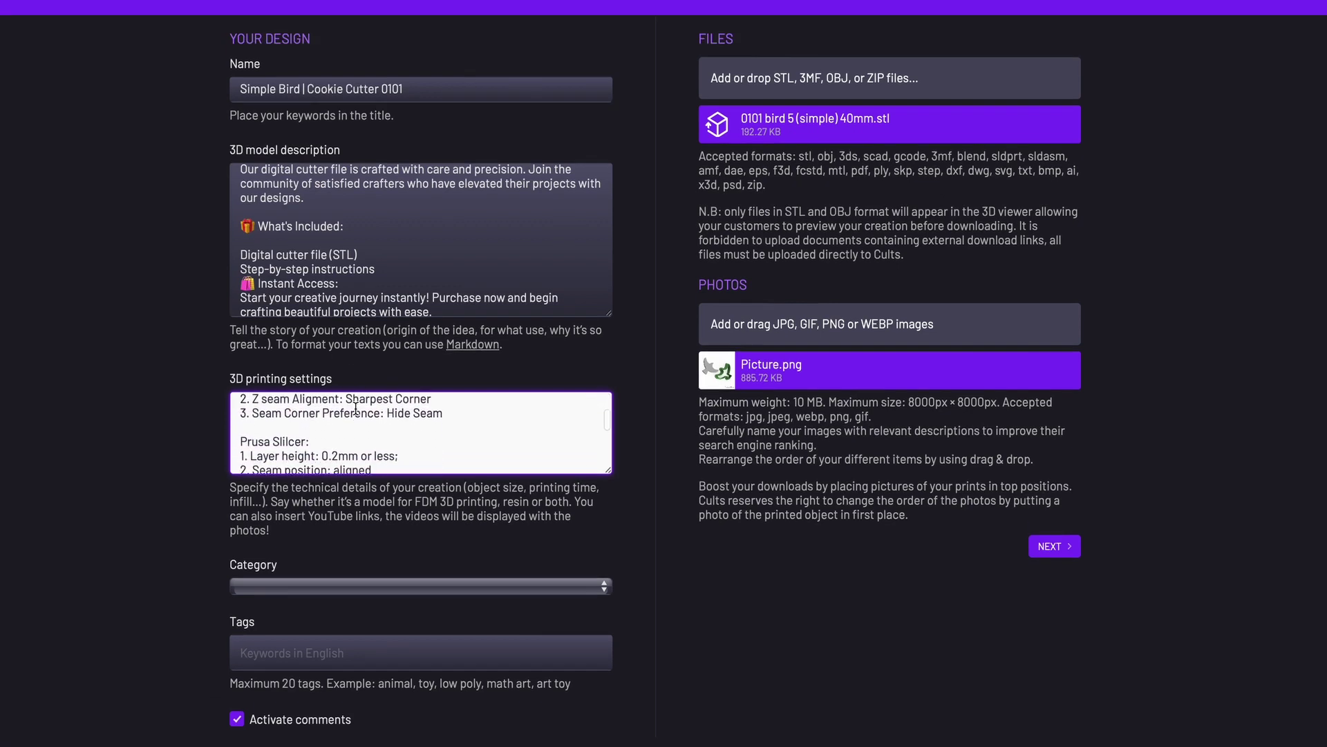
scroll(355, 407, down, 5)
scroll(355, 467, down, 3)
click(366, 567)
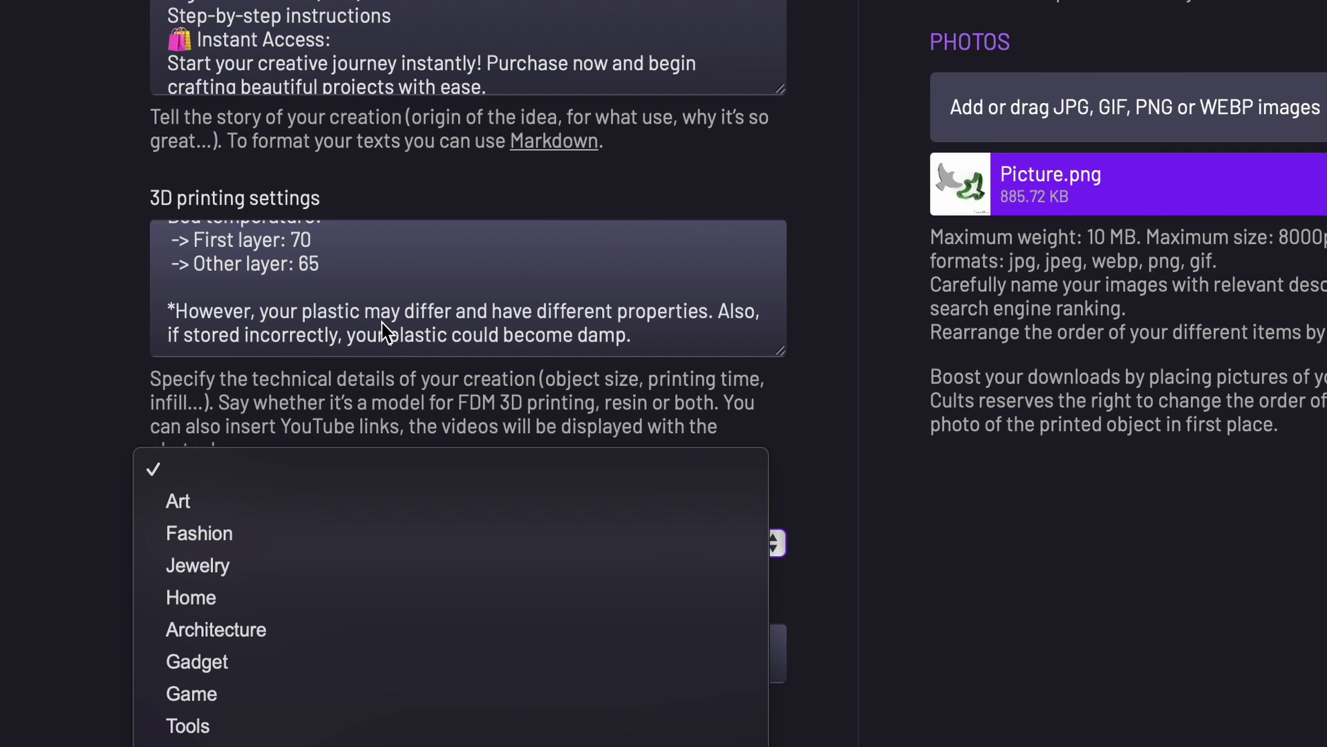
click(302, 726)
click(333, 643)
scroll(628, 412, down, 2)
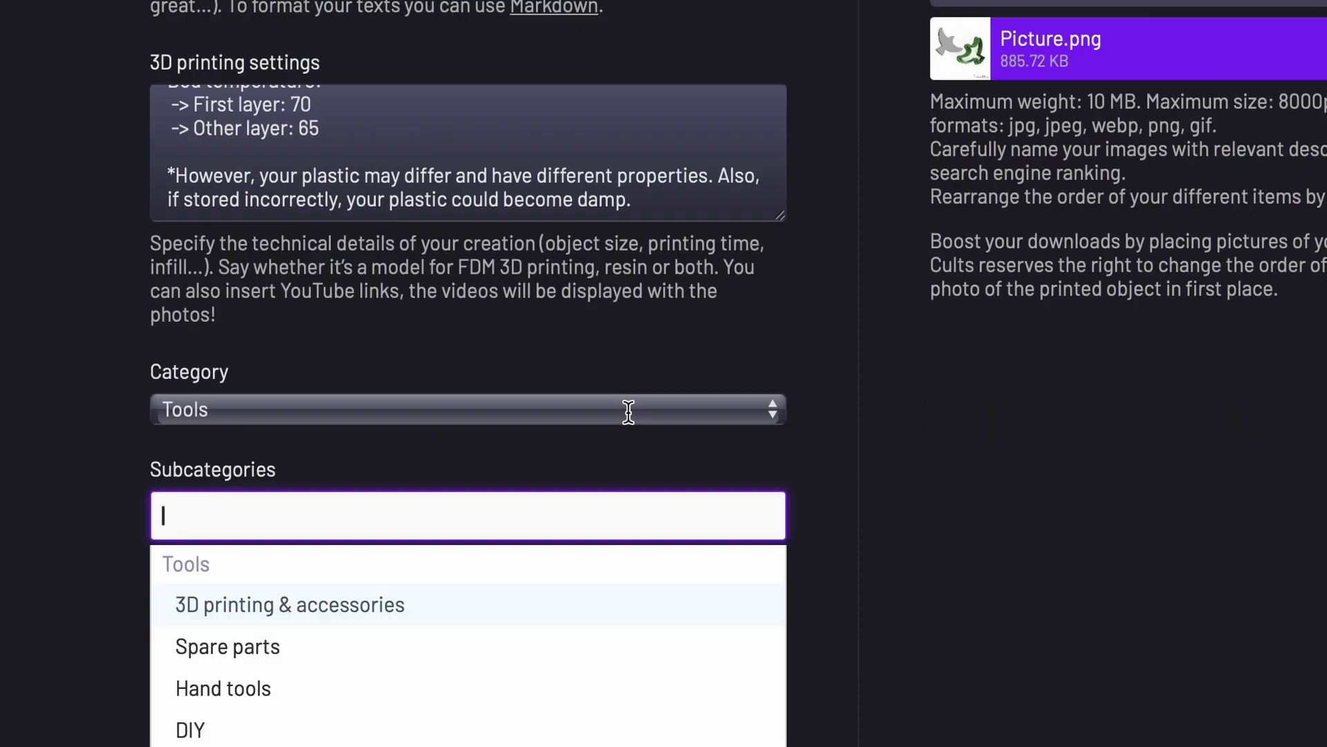
scroll(628, 412, down, 1)
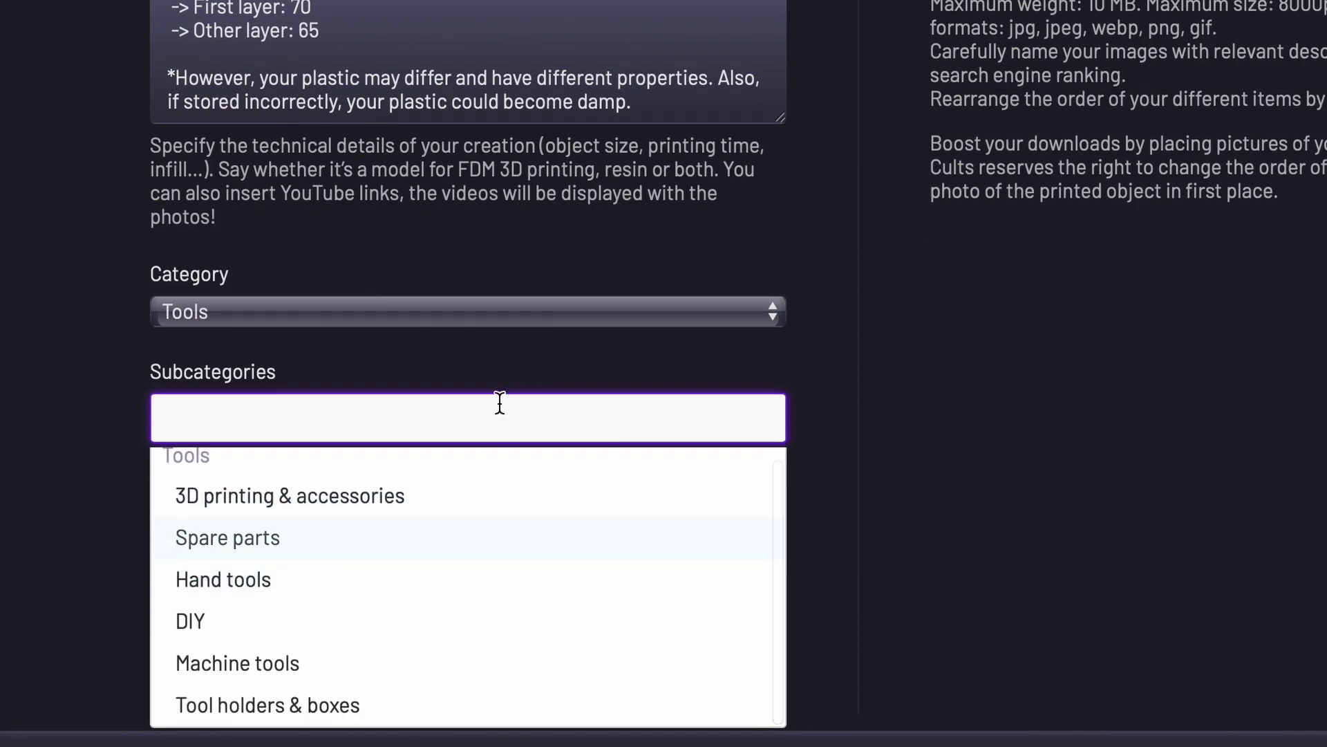
click(467, 311)
click(457, 178)
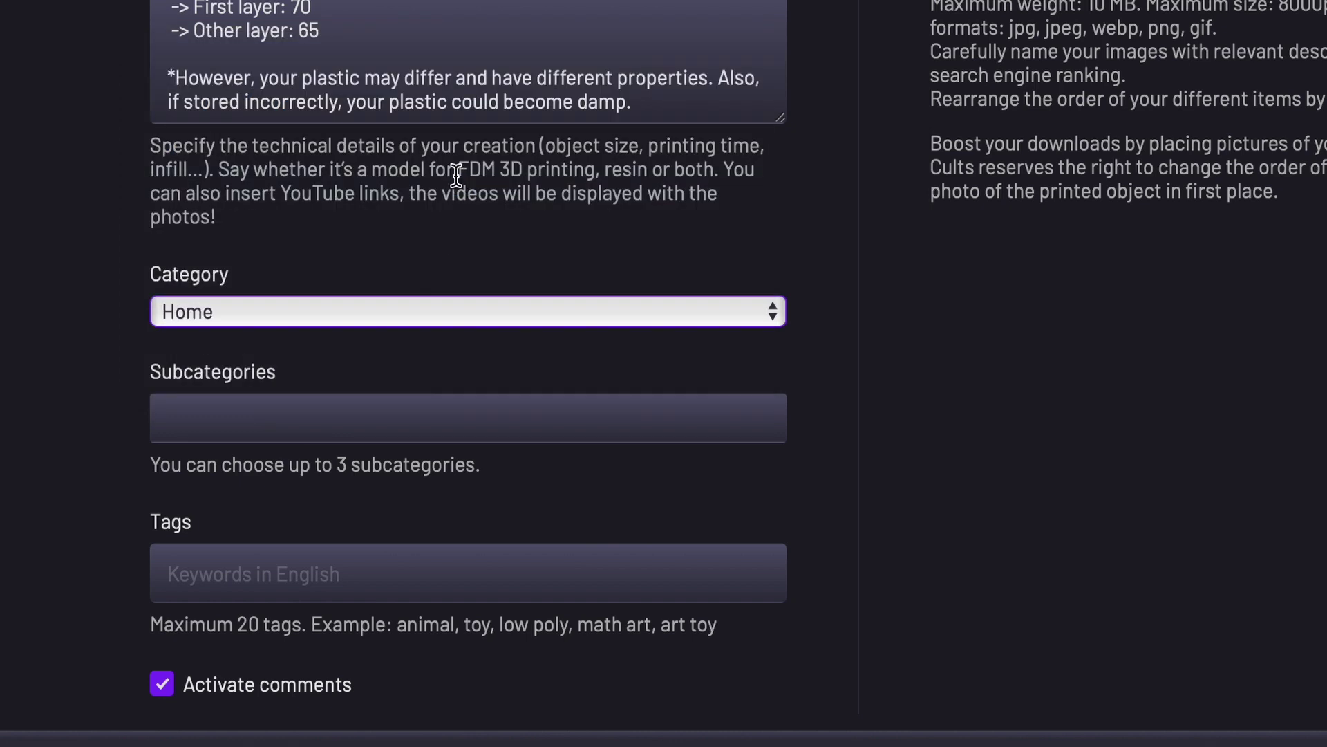
click(379, 411)
click(332, 539)
scroll(311, 593, down, 3)
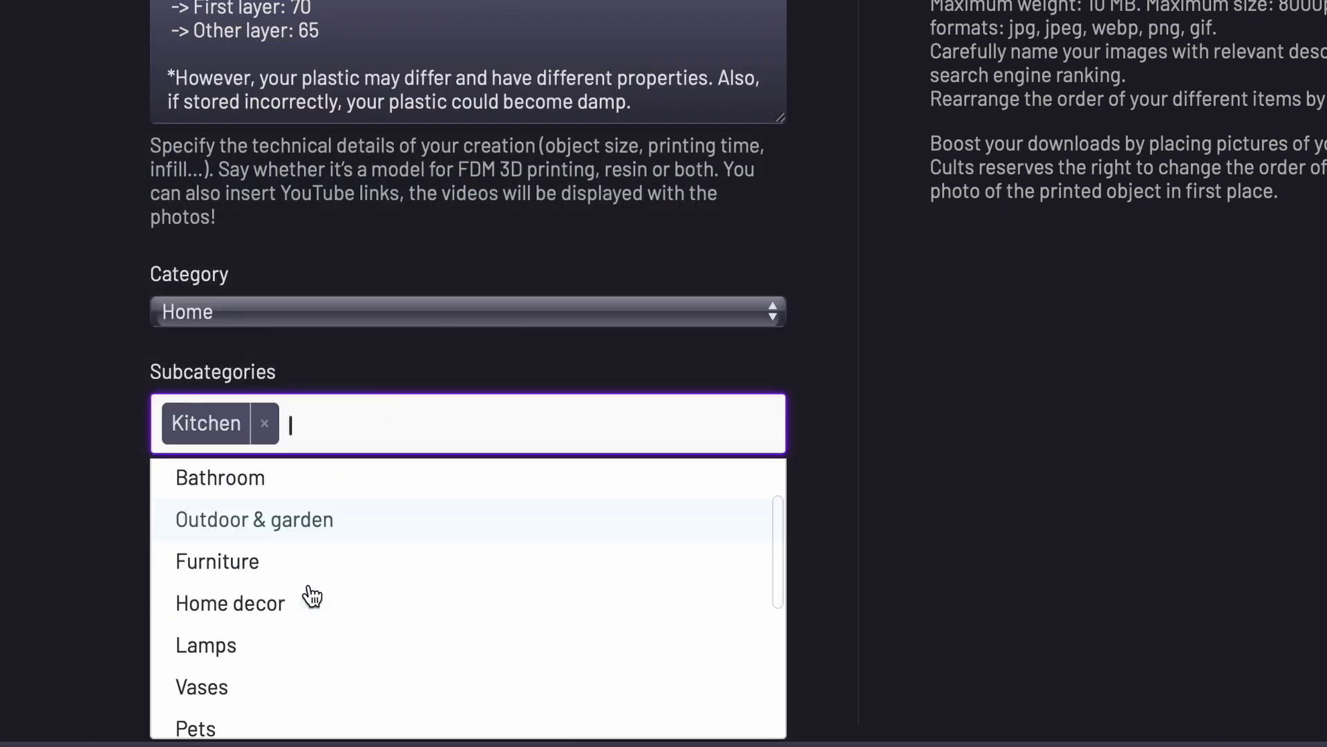
scroll(312, 594, down, 1)
click(305, 543)
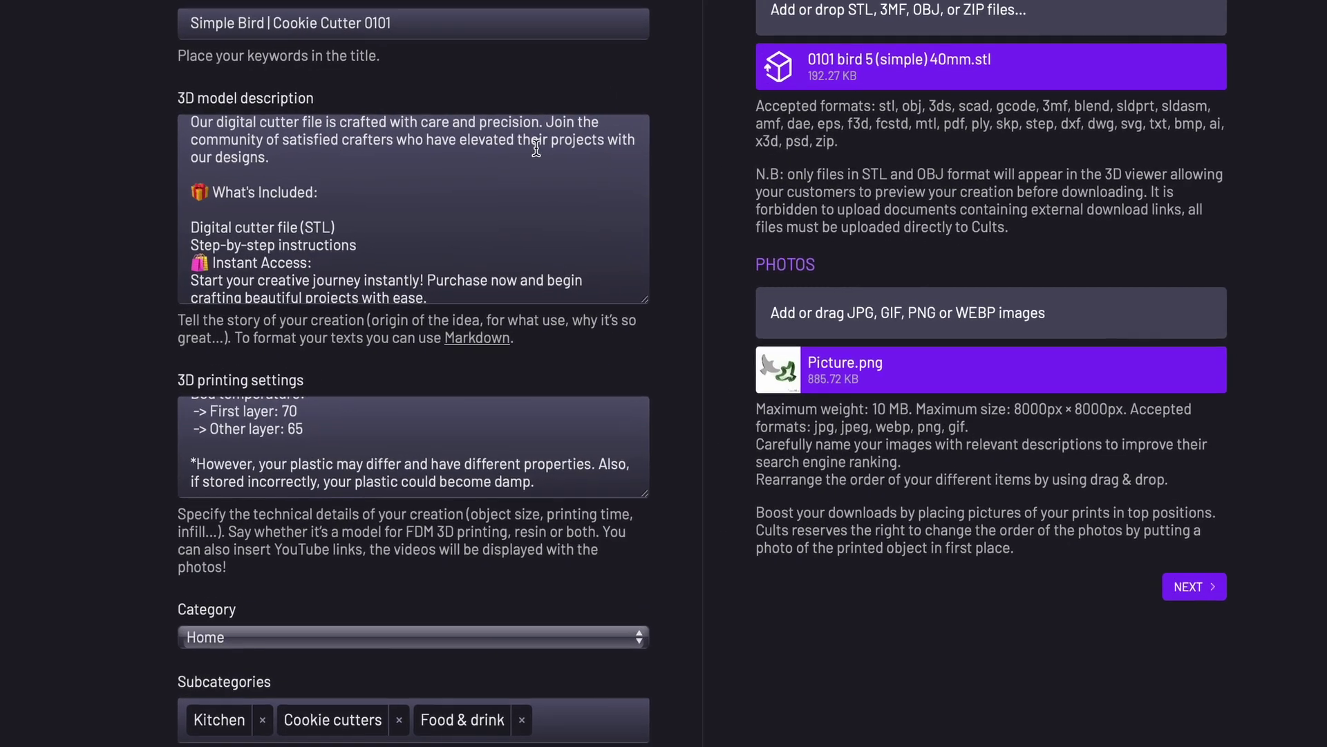
Fill the tags with ChatGPT's SEO suggestions, like 'Personalized Bird Baking Accessory'.
click(309, 582)
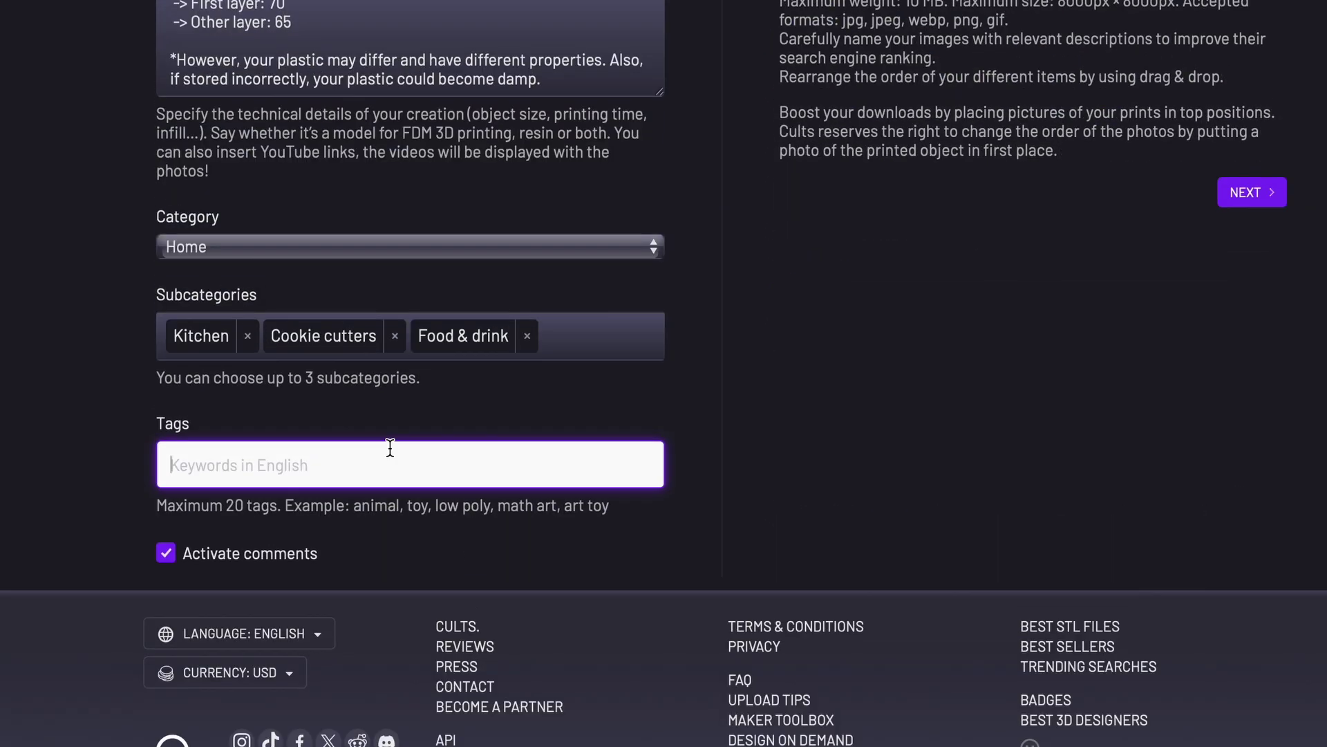
text(Bir)
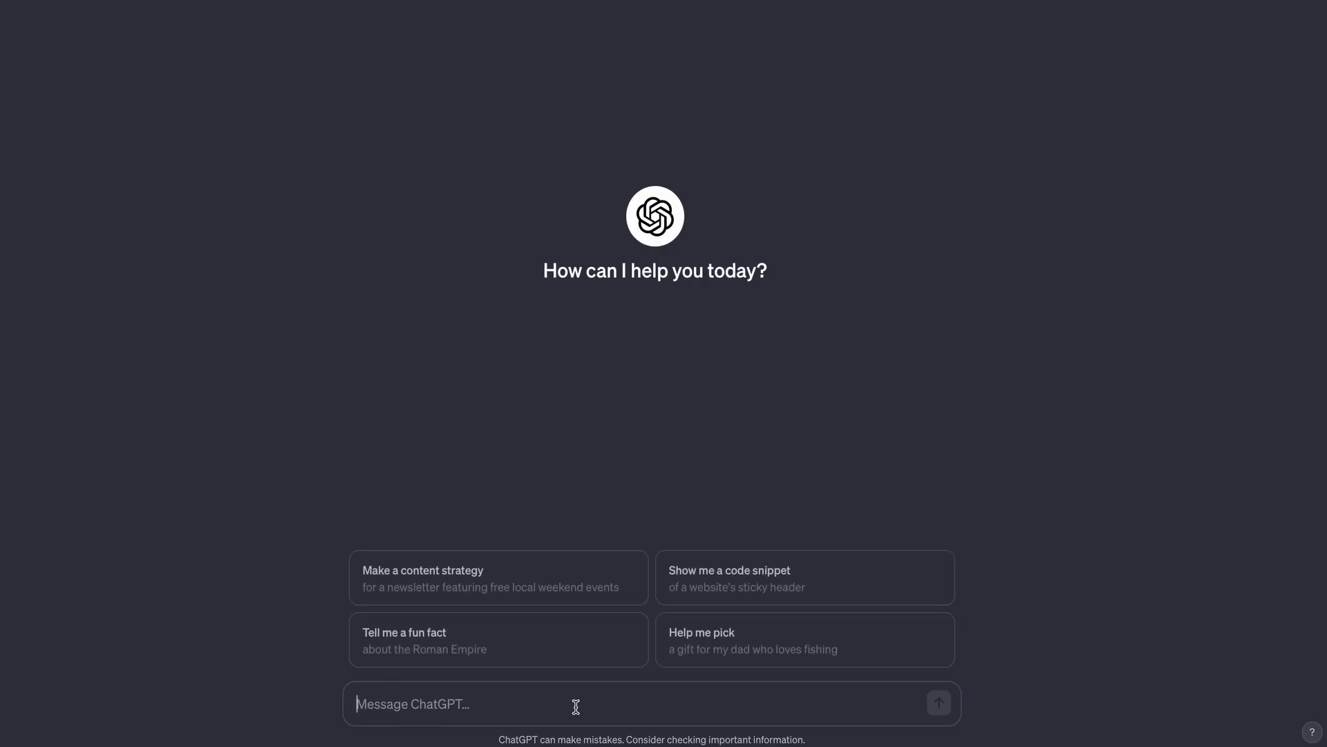
text(I made bird cutter  give me)
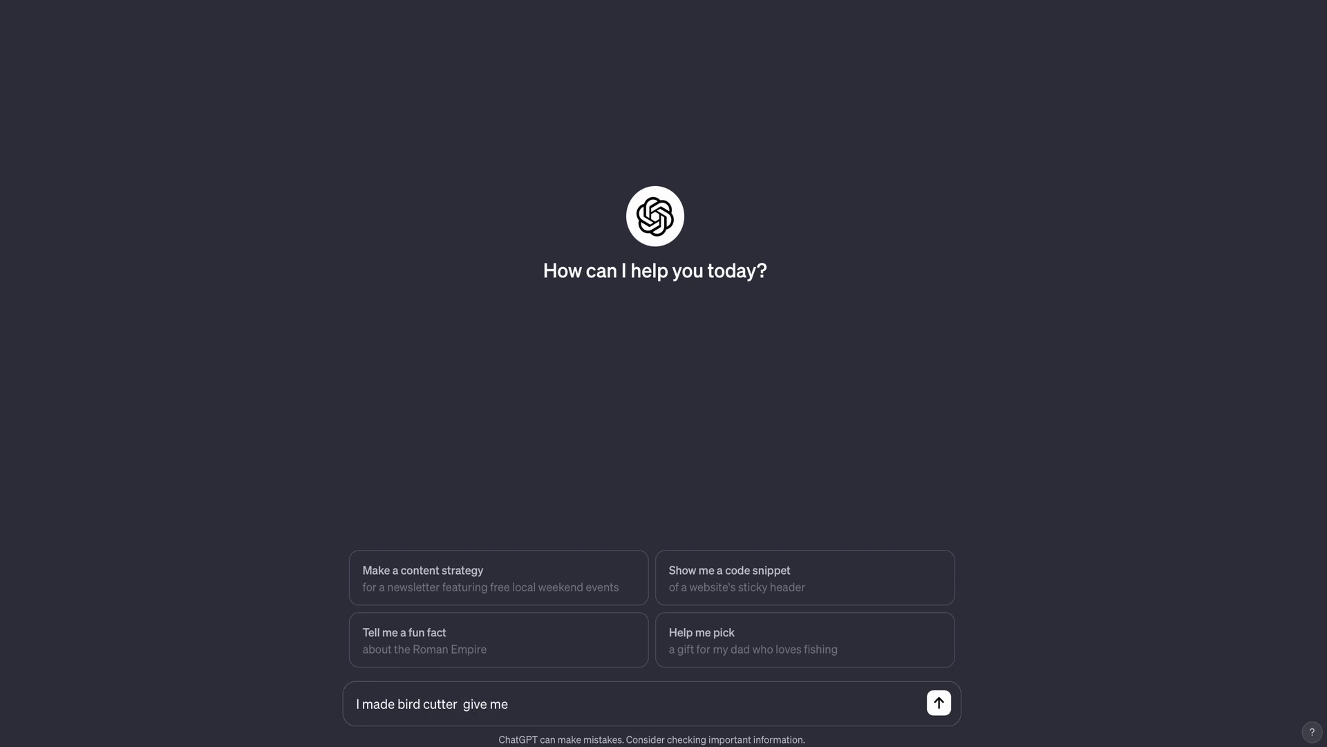
text( seo)
key(Return)
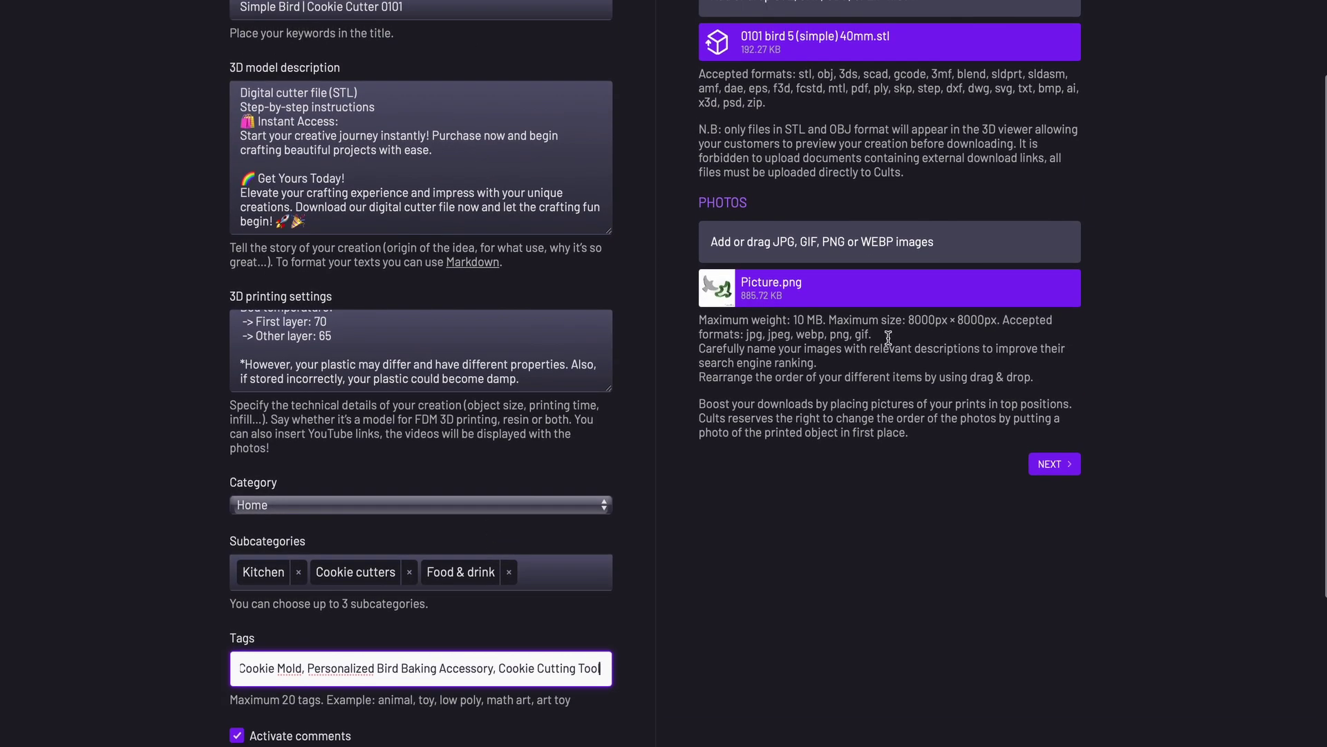
Publish the design publicly as a paid listing at US$1.30.
click(1055, 463)
click(1061, 472)
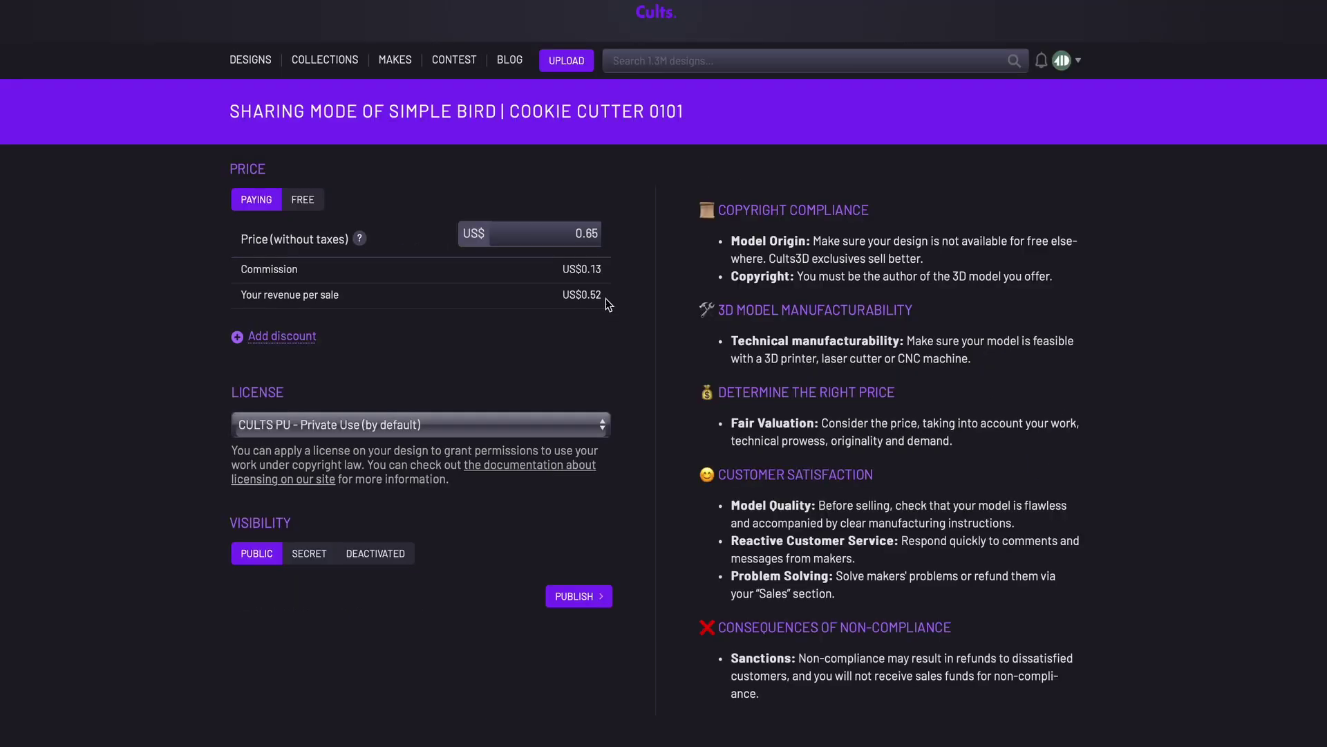
click(572, 235)
click(577, 595)
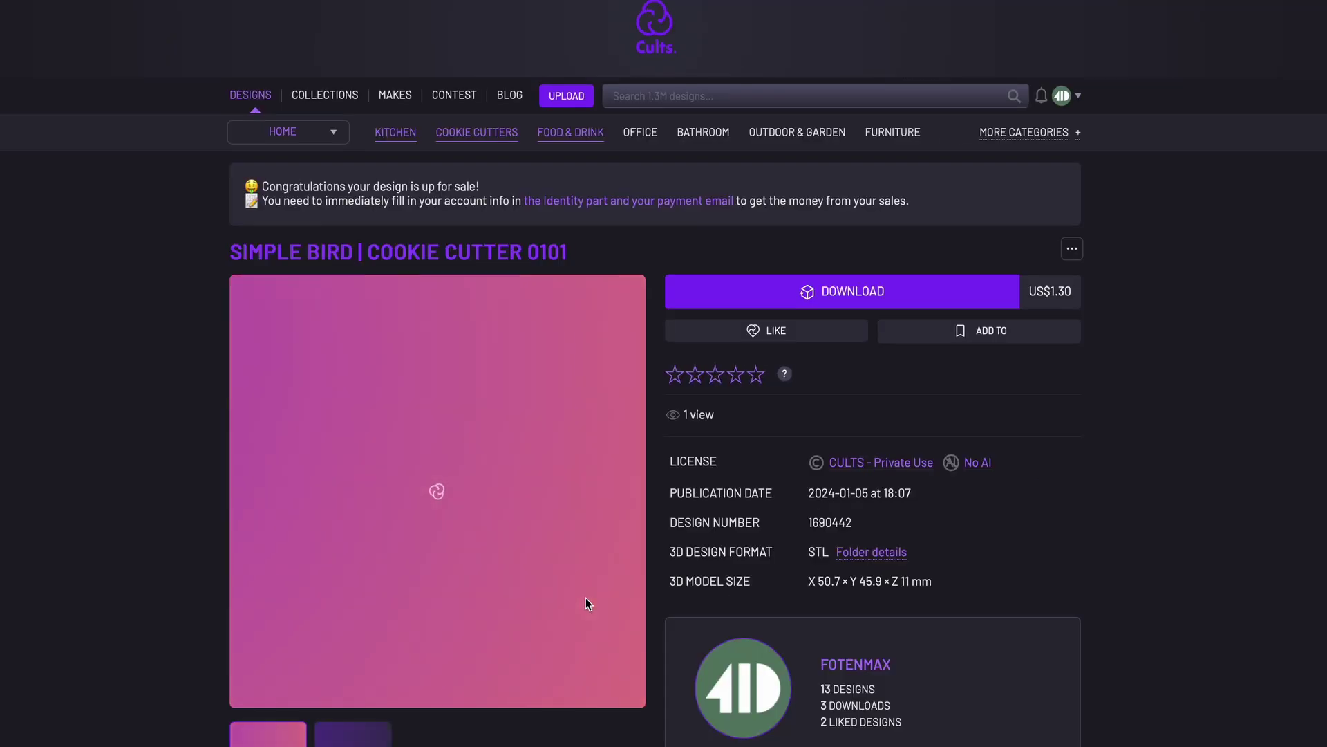
scroll(586, 597, down, 2)
scroll(586, 598, down, 1)
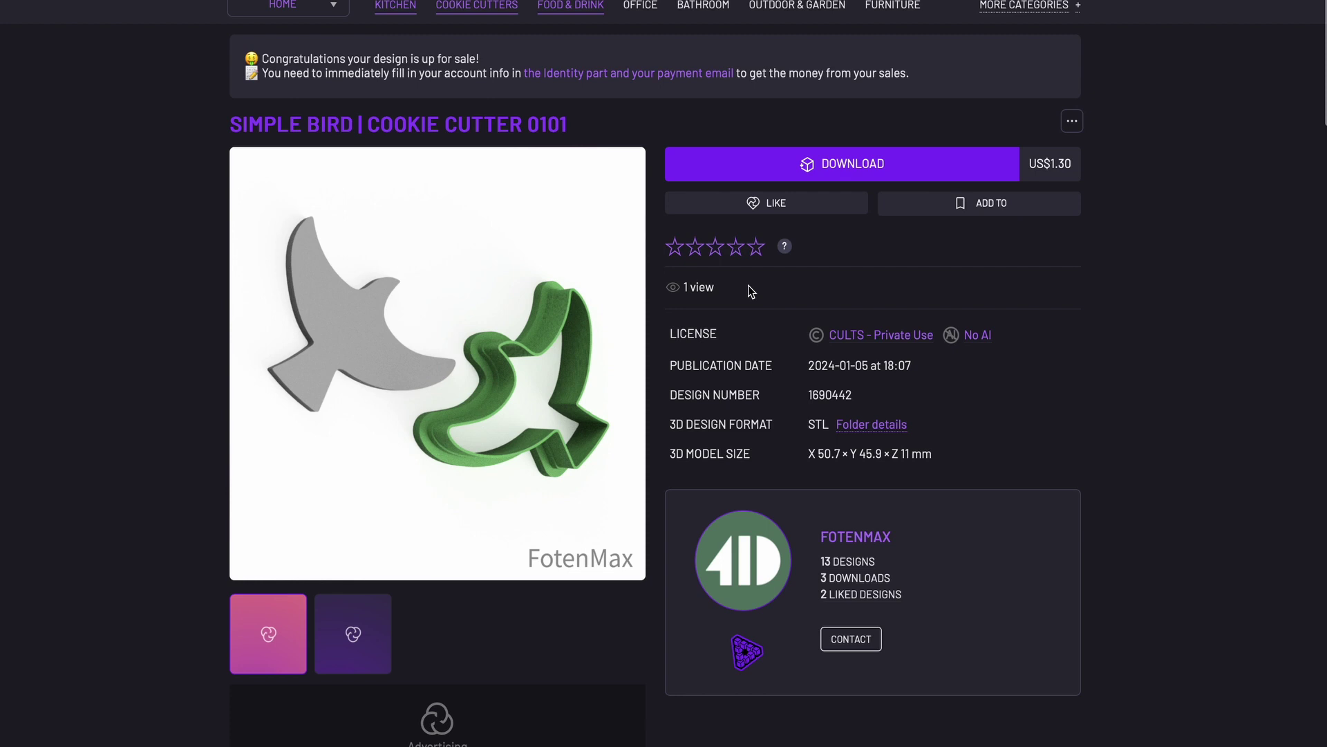